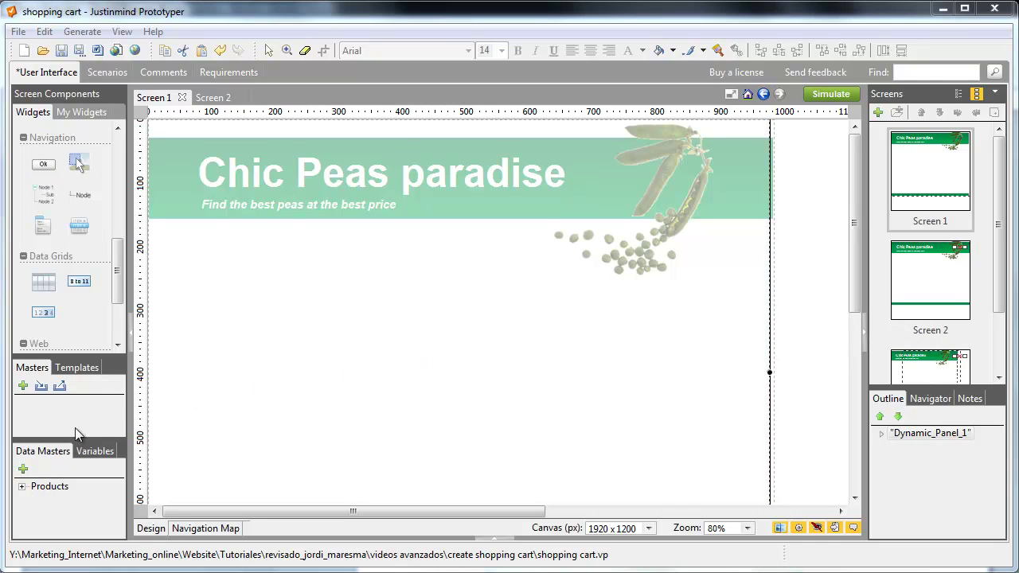
Generate an ID, Name, Description and Picture form from Products on Screen 1, with a text label above it.
{"action": "left_click", "coordinate": [67, 444]}
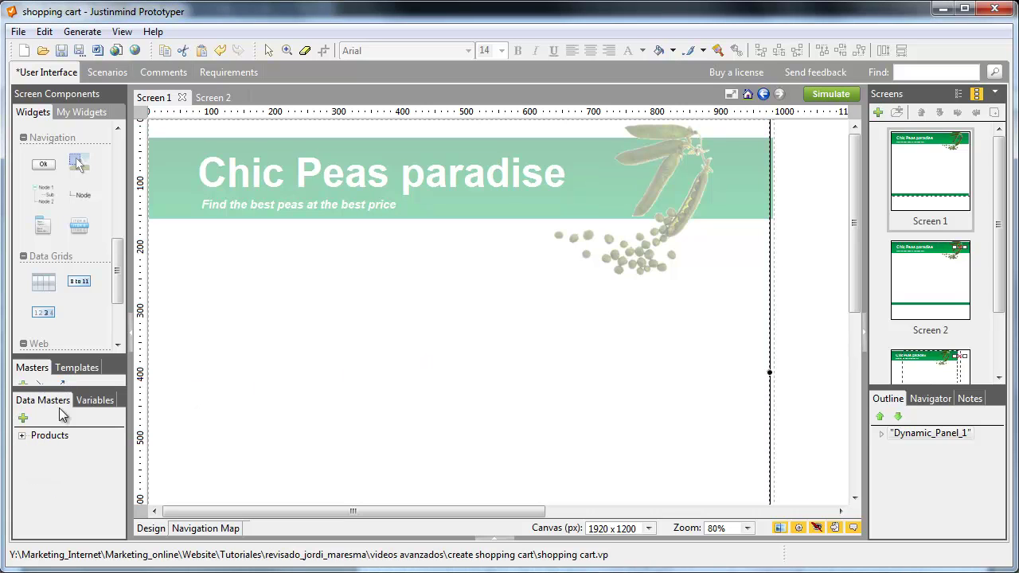
{"action": "left_click", "coordinate": [22, 435]}
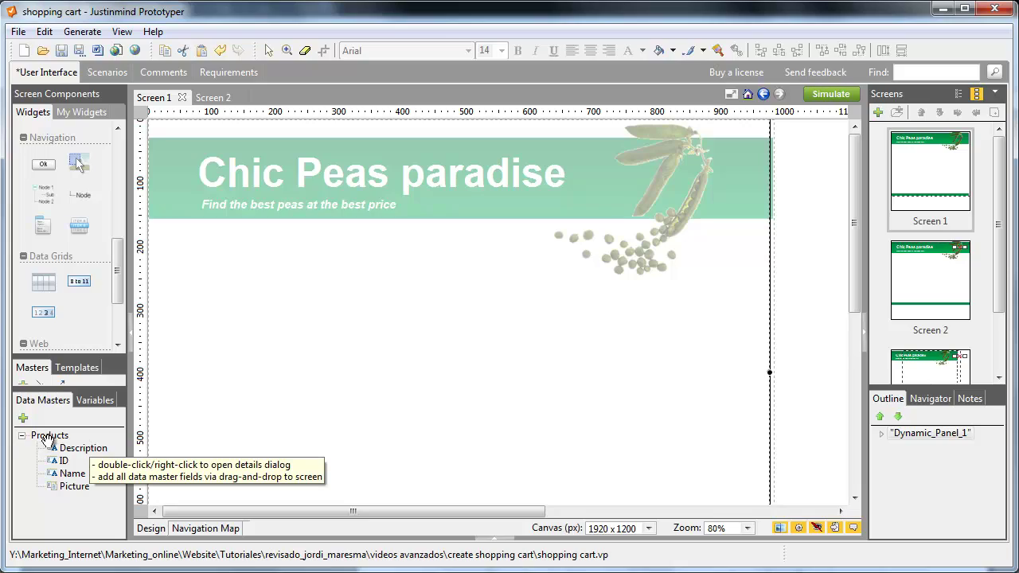
{"action": "left_click_drag", "start_coordinate": [48, 436], "coordinate": [221, 333]}
{"action": "scroll", "coordinate": [117, 238], "scroll_direction": "up", "scroll_amount": 5}
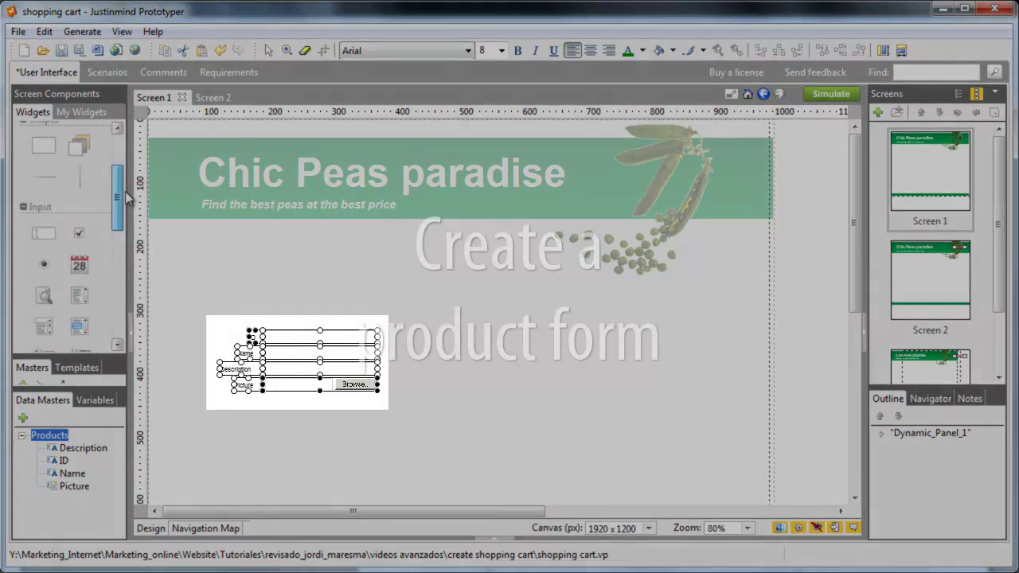
{"action": "left_click_drag", "start_coordinate": [49, 167], "coordinate": [241, 309]}
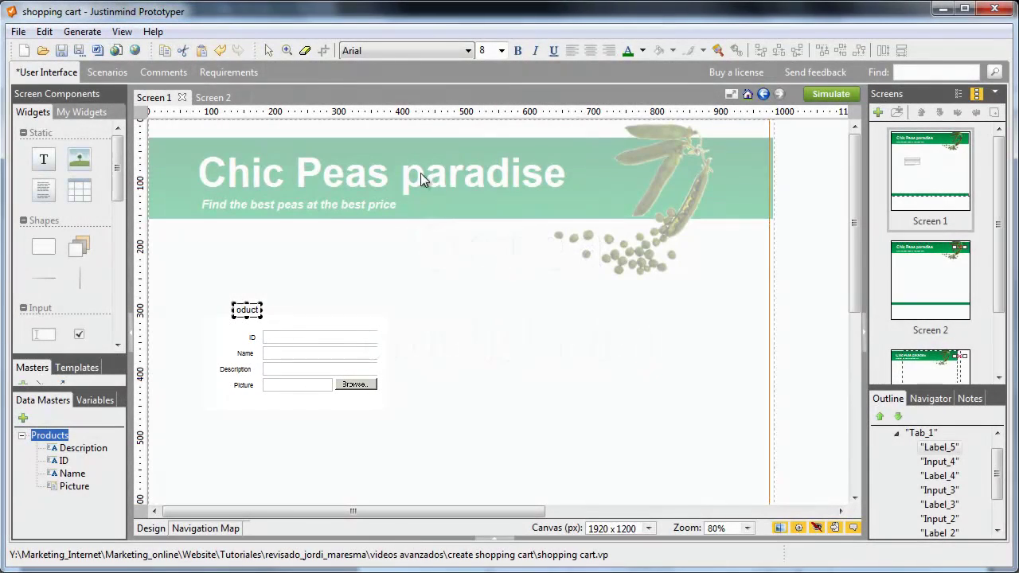
Retitle the label 'Create a new product' in bold 14-point text.
{"action": "double_click", "coordinate": [247, 309]}
{"action": "type", "text": "Create a new product"}
{"action": "key", "text": "Escape"}
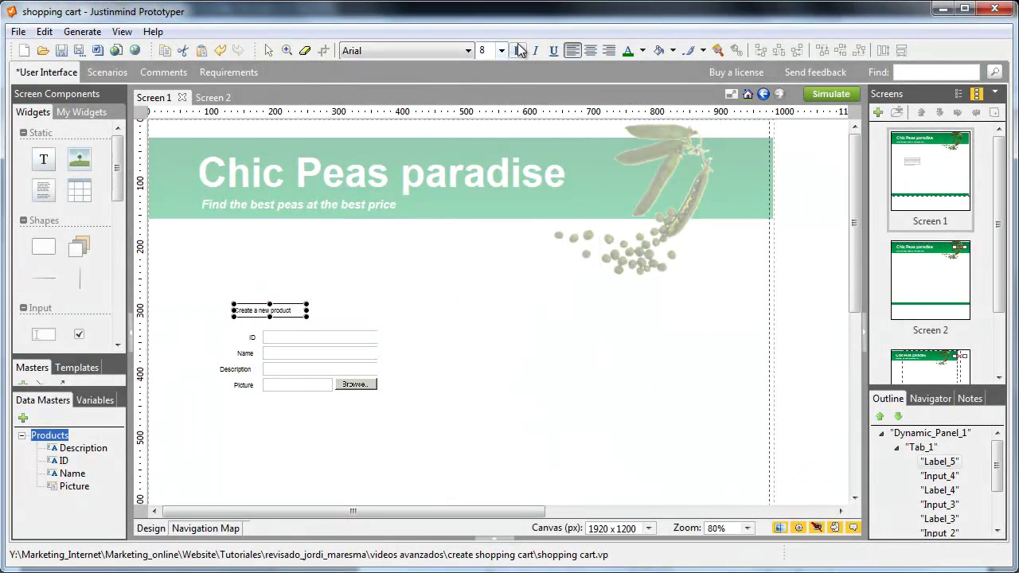
{"action": "left_click", "coordinate": [501, 50]}
{"action": "left_click", "coordinate": [487, 103]}
{"action": "left_click", "coordinate": [518, 50]}
{"action": "left_click", "coordinate": [413, 269]}
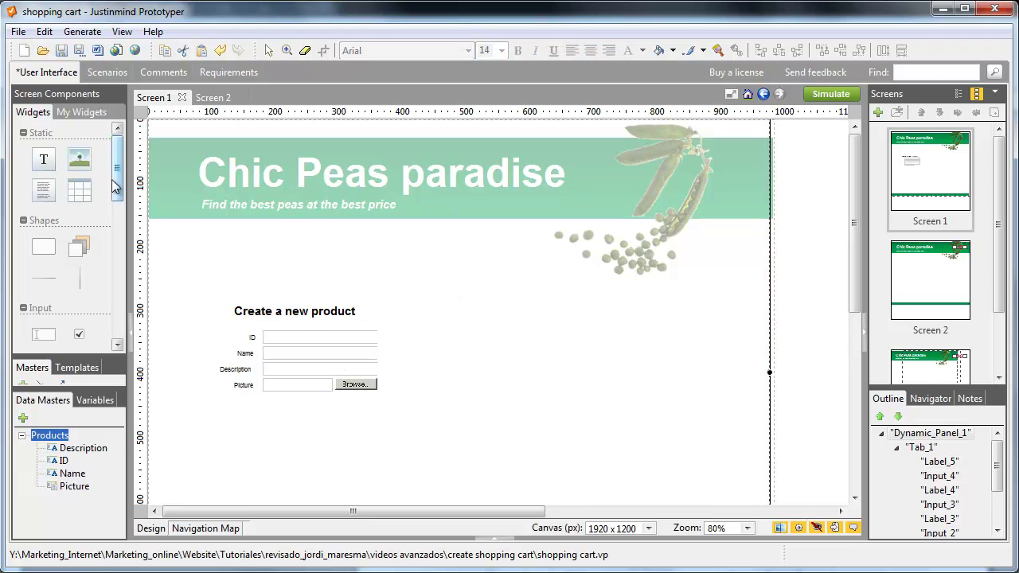
Add a button named 'Send' below the product form.
{"action": "scroll", "coordinate": [80, 238], "scroll_direction": "down", "scroll_amount": 5}
{"action": "left_click_drag", "start_coordinate": [43, 284], "coordinate": [351, 416]}
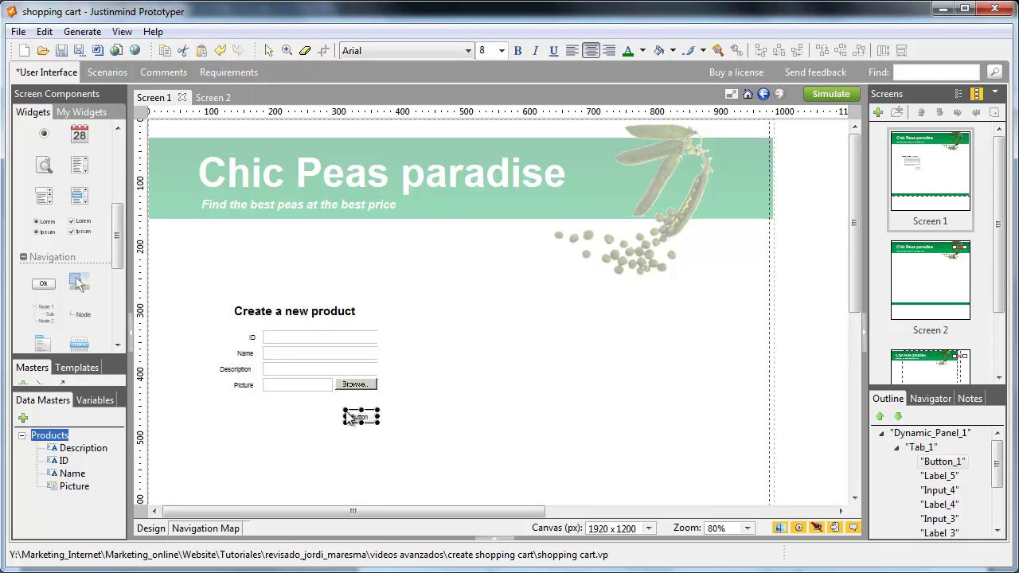
{"action": "type", "text": "Send"}
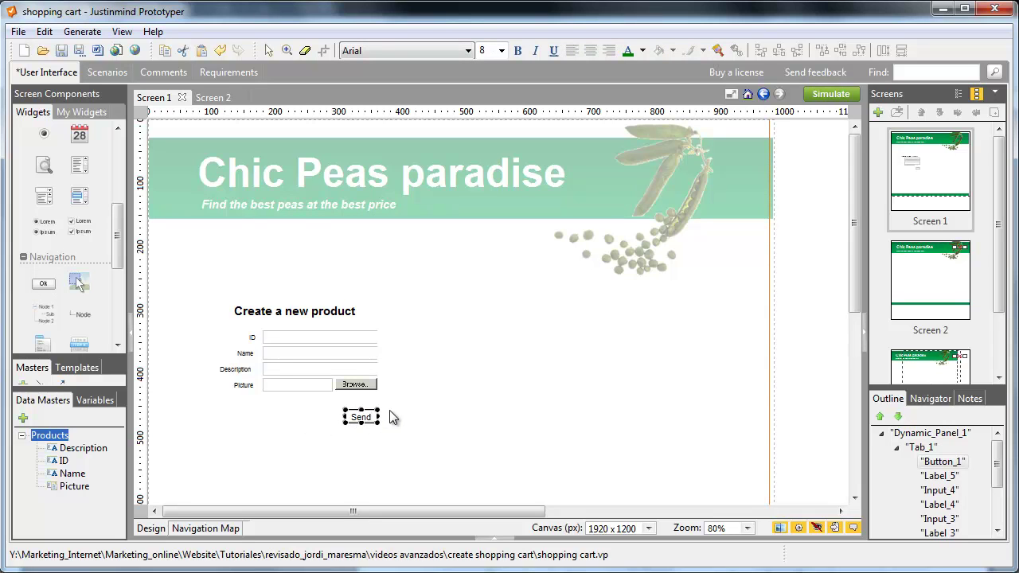
{"action": "key", "text": "Escape"}
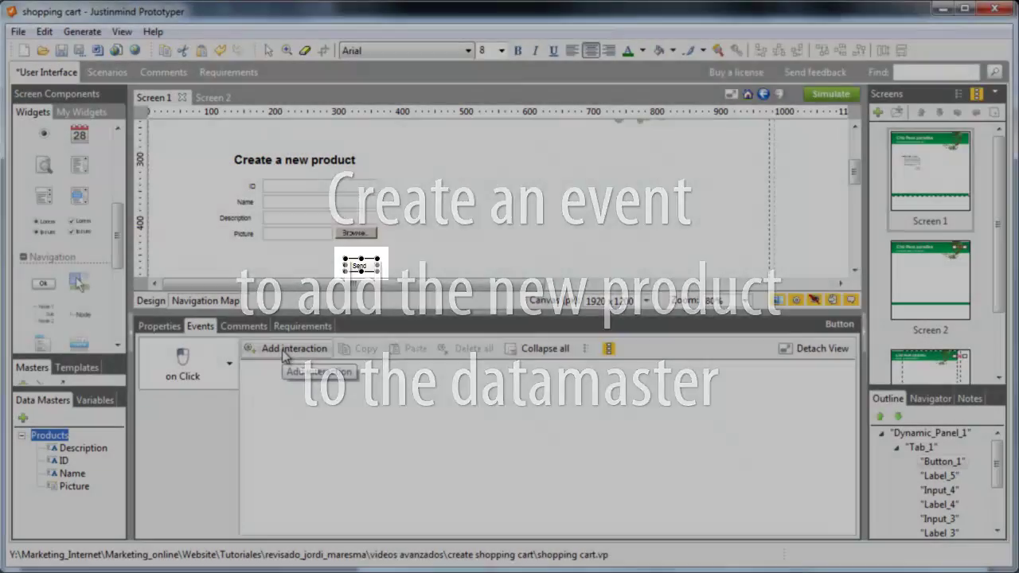
Give Send an on-click DataMaster Action creating a new Products record from the ID, Name, Description and Picture inputs.
{"action": "left_click", "coordinate": [288, 349]}
{"action": "left_click", "coordinate": [374, 171]}
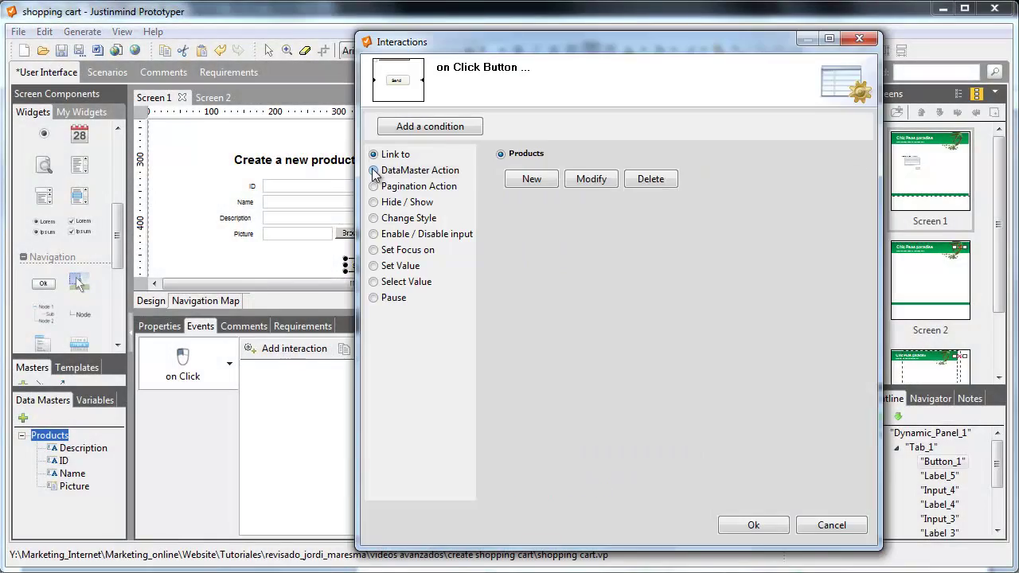
{"action": "left_click", "coordinate": [524, 180]}
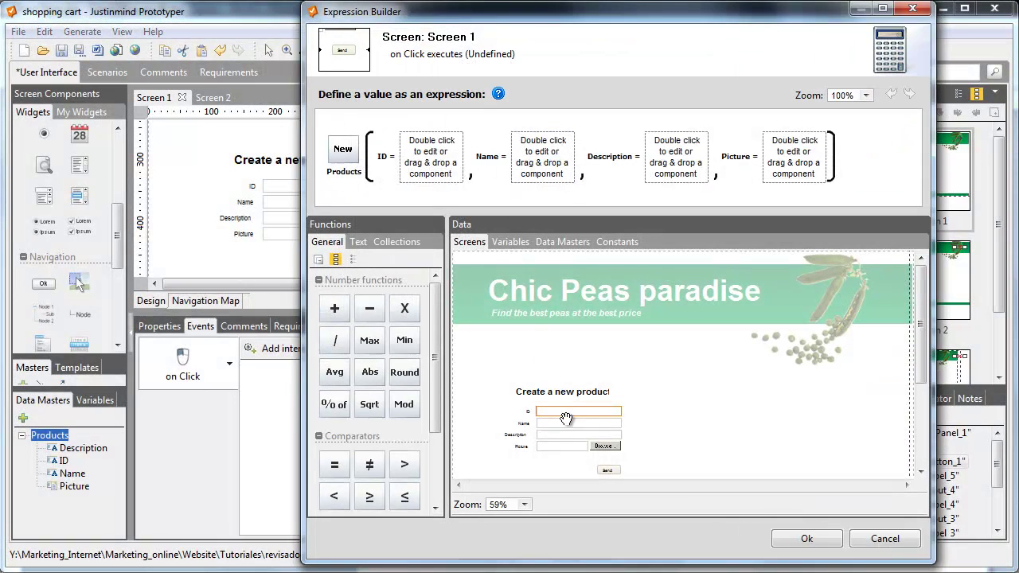
{"action": "left_click_drag", "start_coordinate": [565, 418], "coordinate": [430, 158]}
{"action": "left_click", "coordinate": [571, 427]}
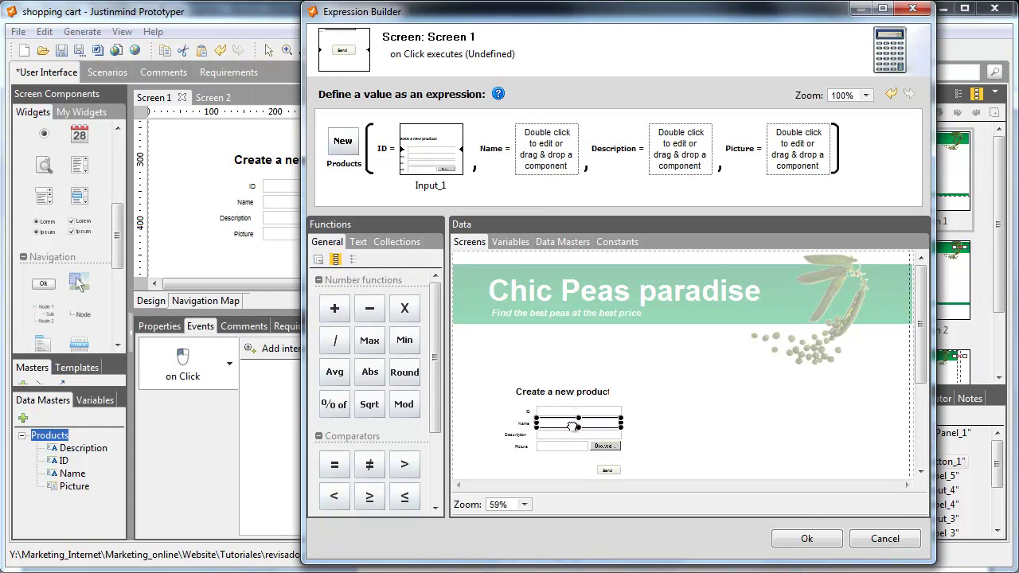
{"action": "left_click_drag", "start_coordinate": [572, 427], "coordinate": [546, 163]}
{"action": "left_click_drag", "start_coordinate": [549, 435], "coordinate": [683, 156]}
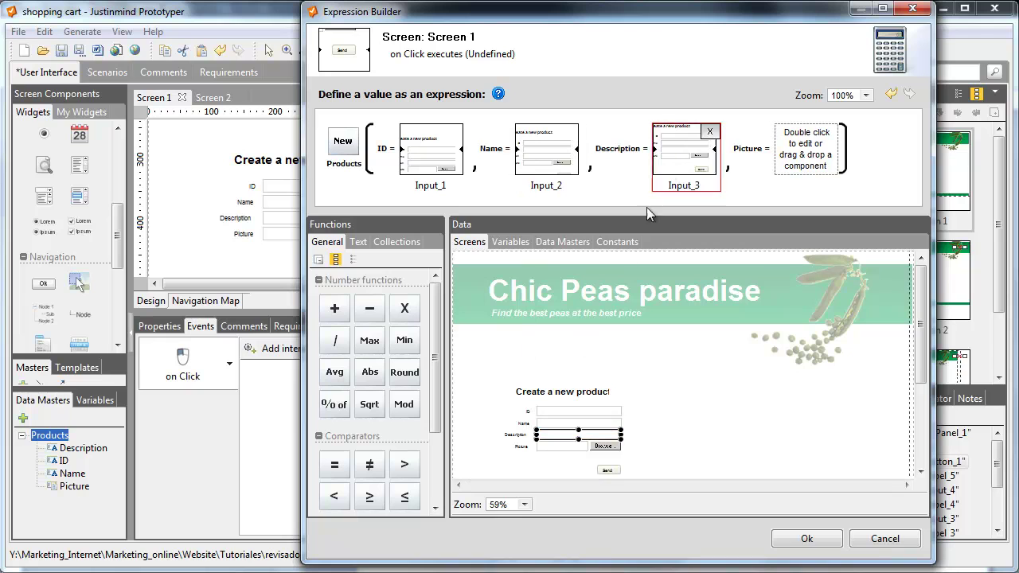
{"action": "left_click_drag", "start_coordinate": [561, 446], "coordinate": [806, 151]}
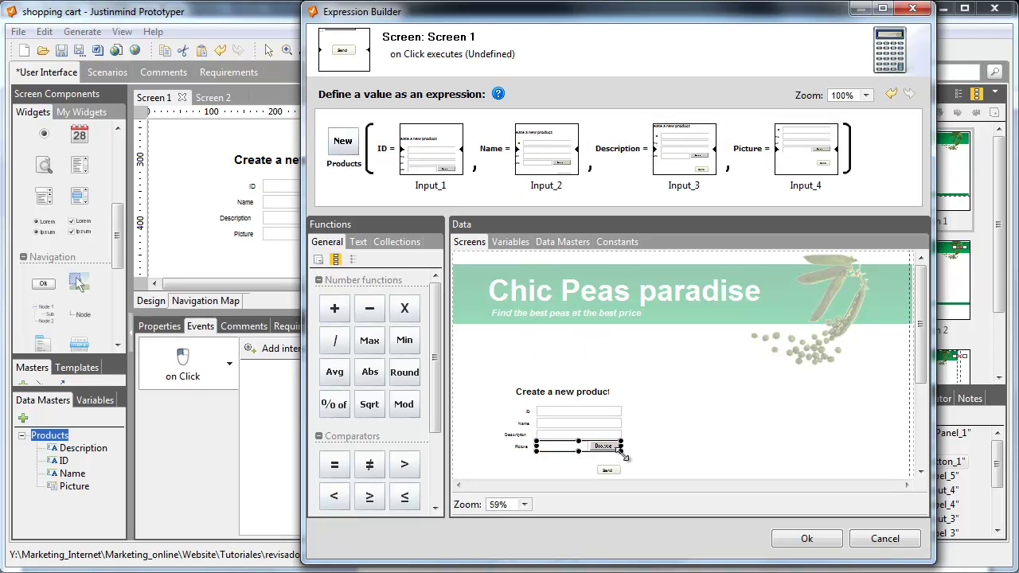
{"action": "left_click", "coordinate": [805, 539]}
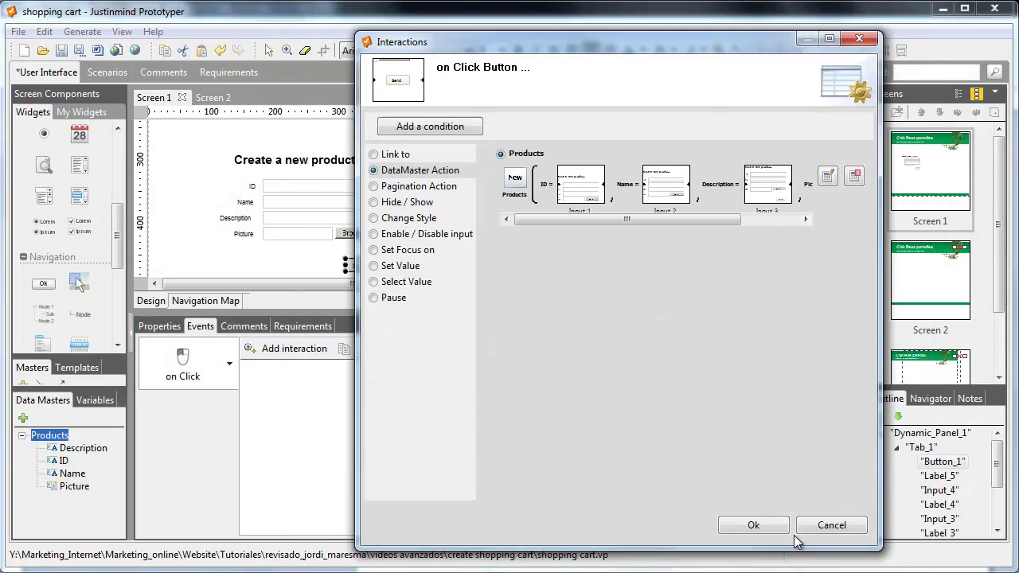
Confirm the Send button's interaction and switch to Screen 2.
{"action": "left_click", "coordinate": [752, 525]}
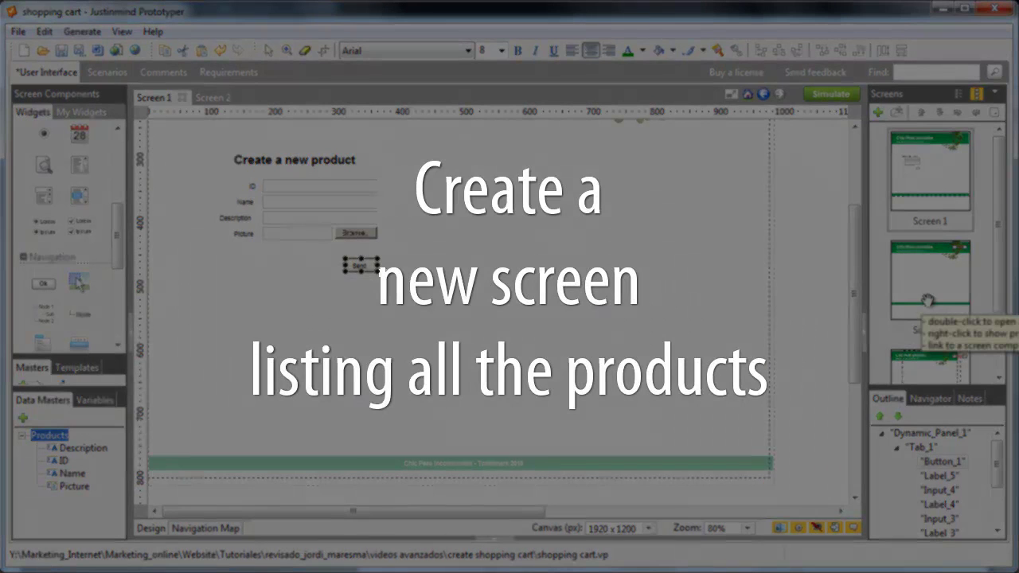
{"action": "double_click", "coordinate": [927, 301]}
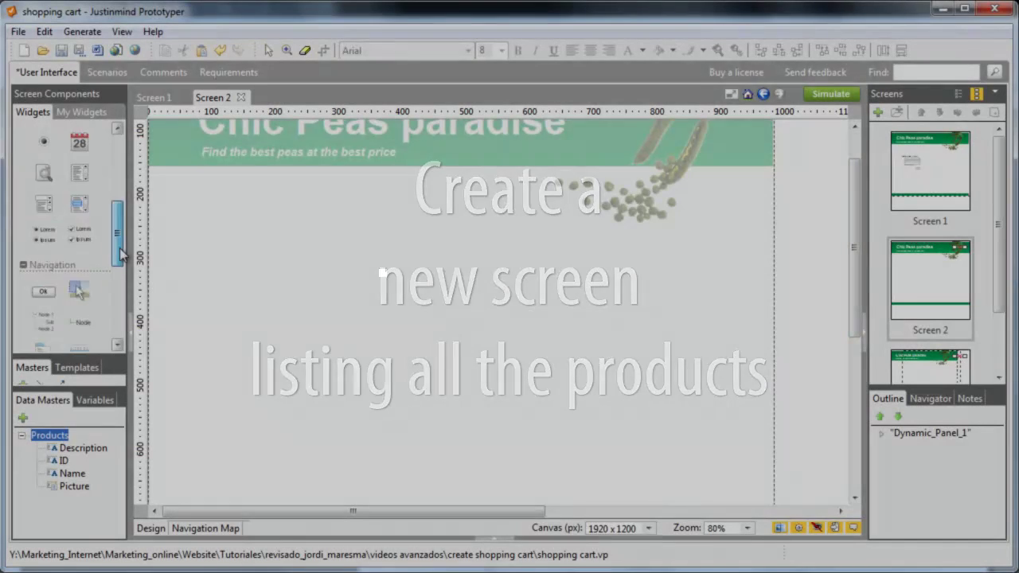
{"action": "left_click_drag", "start_coordinate": [120, 253], "coordinate": [120, 281]}
Place a 'Product list' data grid based on Products on Screen 2, then review Send's click events.
{"action": "double_click", "coordinate": [44, 304]}
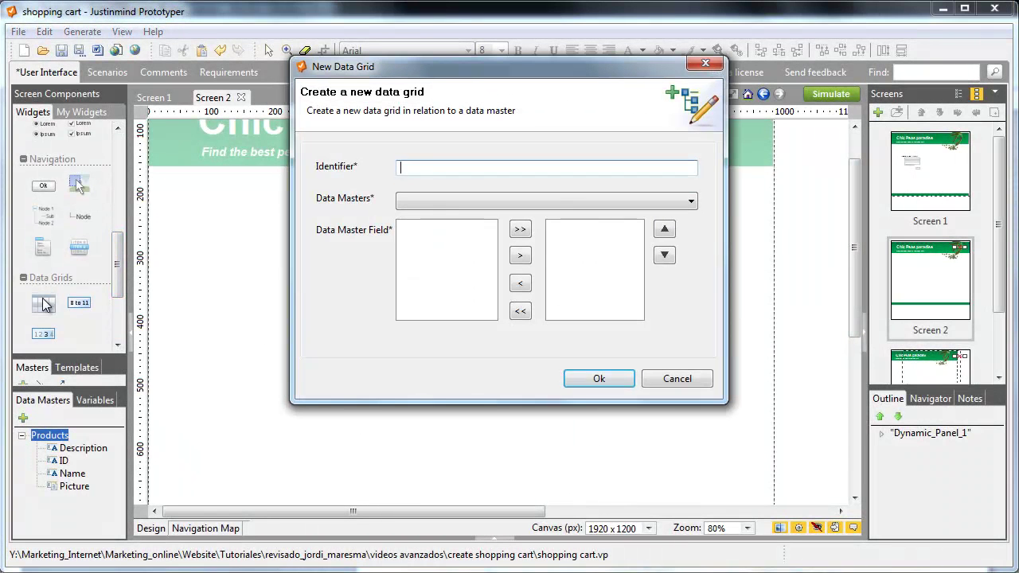
{"action": "left_click", "coordinate": [422, 200]}
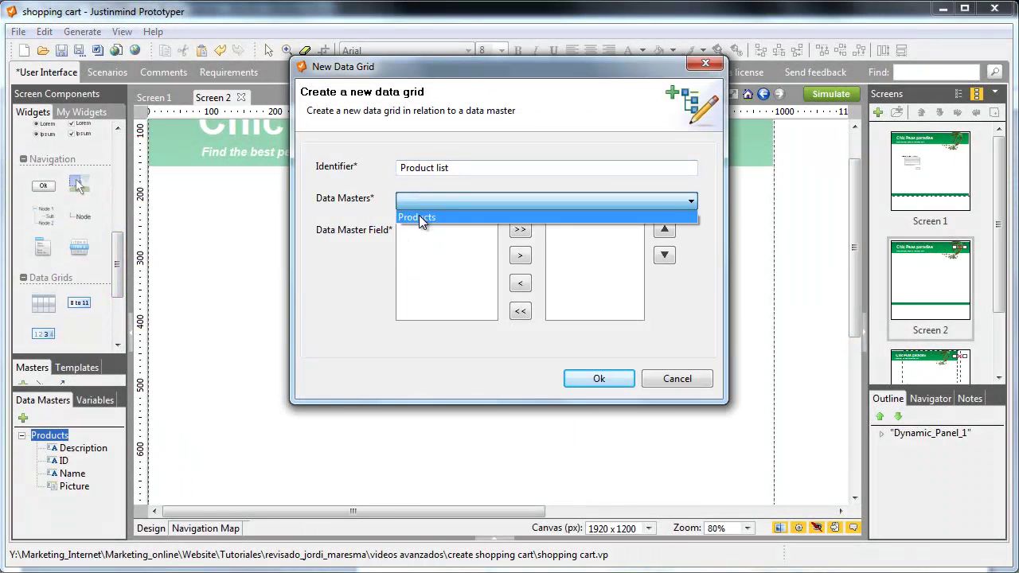
{"action": "left_click", "coordinate": [418, 216]}
{"action": "left_click", "coordinate": [598, 378]}
{"action": "left_click", "coordinate": [179, 249]}
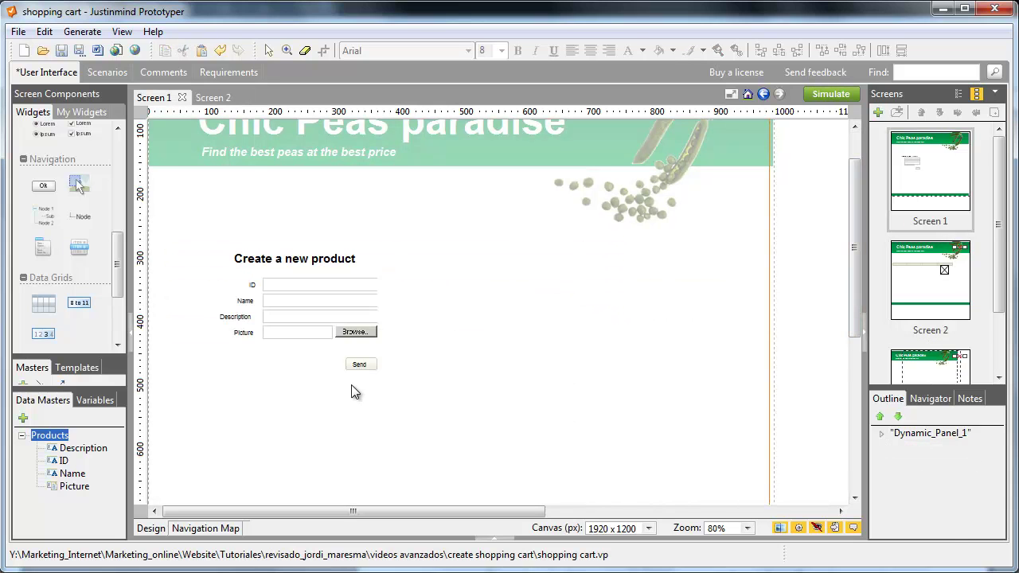
{"action": "left_click", "coordinate": [359, 363]}
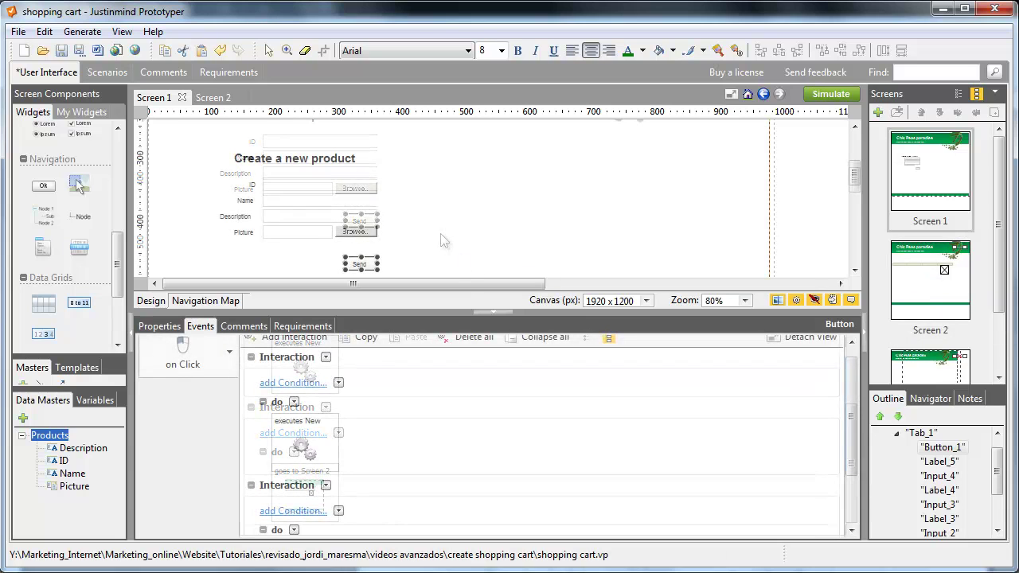
Run the simulation, submit the product form with Send, and scroll to check the product table.
{"action": "left_click", "coordinate": [830, 94]}
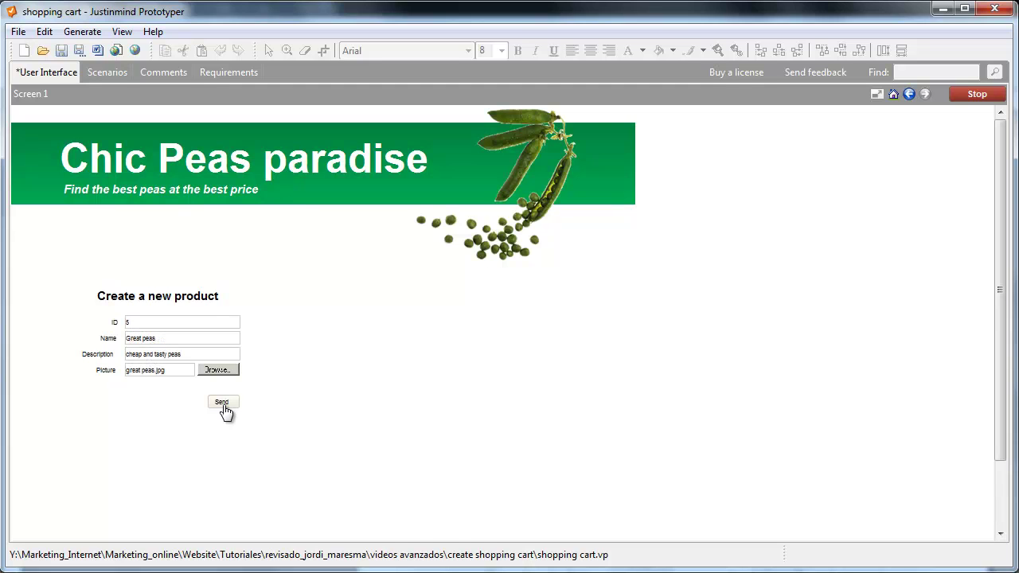
{"action": "left_click", "coordinate": [222, 403]}
{"action": "scroll", "coordinate": [1001, 295], "scroll_direction": "down", "scroll_amount": 2}
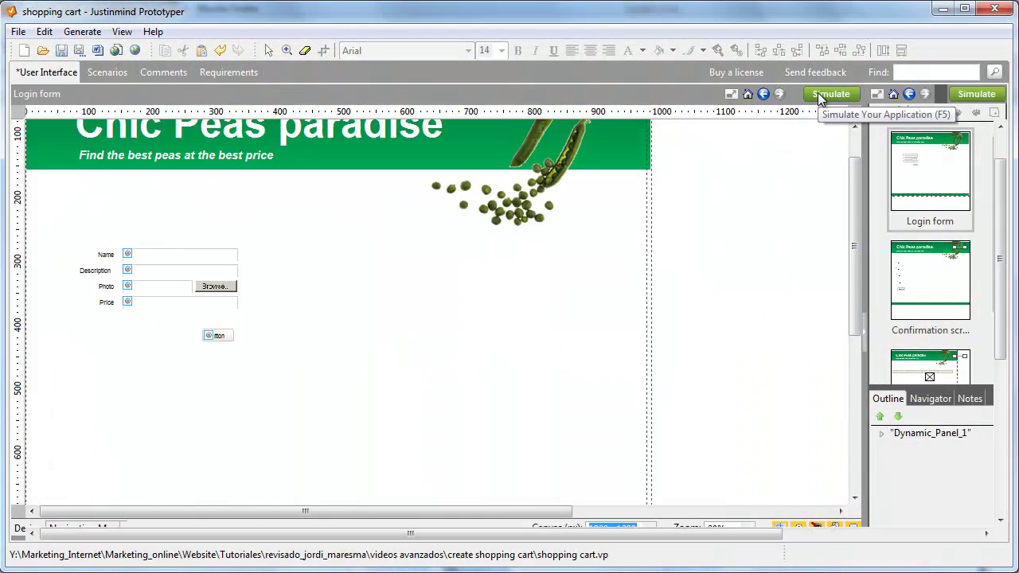
Simulate the Login form and attach the great peas image as the product photo.
{"action": "left_click", "coordinate": [830, 94]}
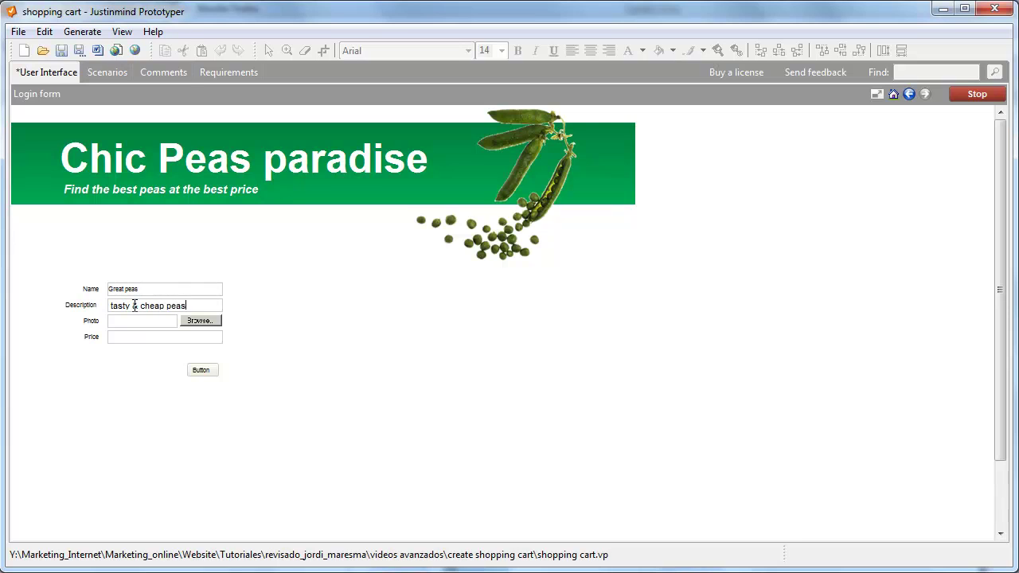
{"action": "left_click", "coordinate": [213, 319]}
{"action": "left_click", "coordinate": [183, 286]}
{"action": "left_click", "coordinate": [537, 427]}
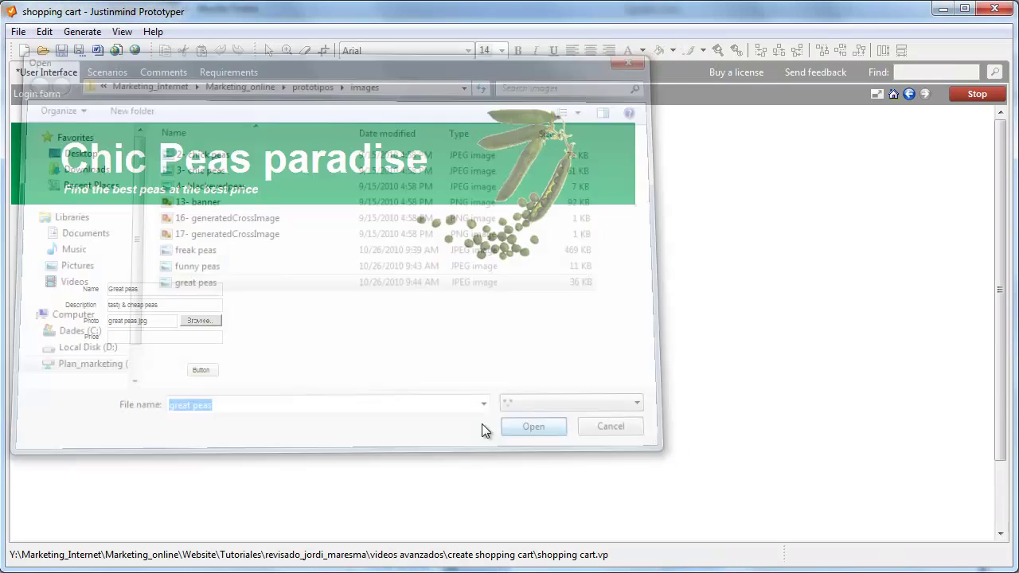
{"action": "left_click", "coordinate": [162, 336]}
Submit and confirm the Great peas product, then check it on the Product list at 150.
{"action": "left_click", "coordinate": [204, 376]}
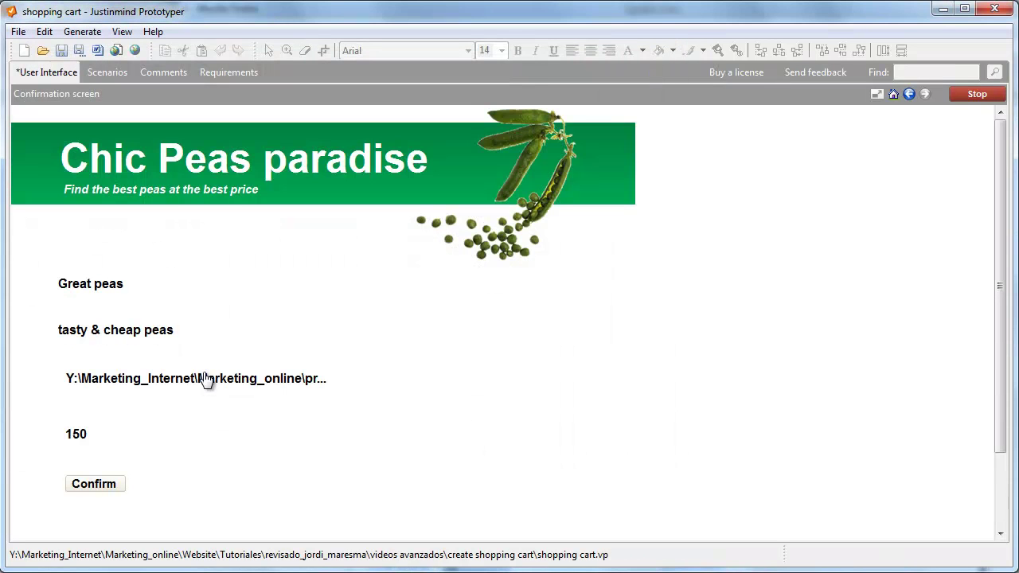
{"action": "left_click", "coordinate": [89, 487]}
{"action": "scroll", "coordinate": [198, 434], "scroll_direction": "down", "scroll_amount": 2}
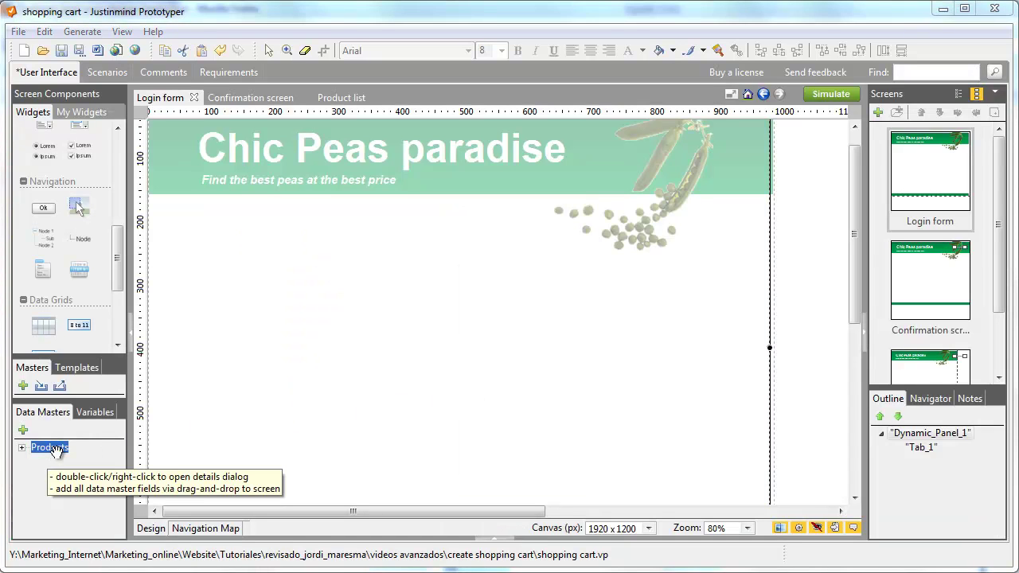
Drag the expanded Products data master onto the Login form to create Name, Description, Photo and Price inputs.
{"action": "left_click", "coordinate": [22, 448]}
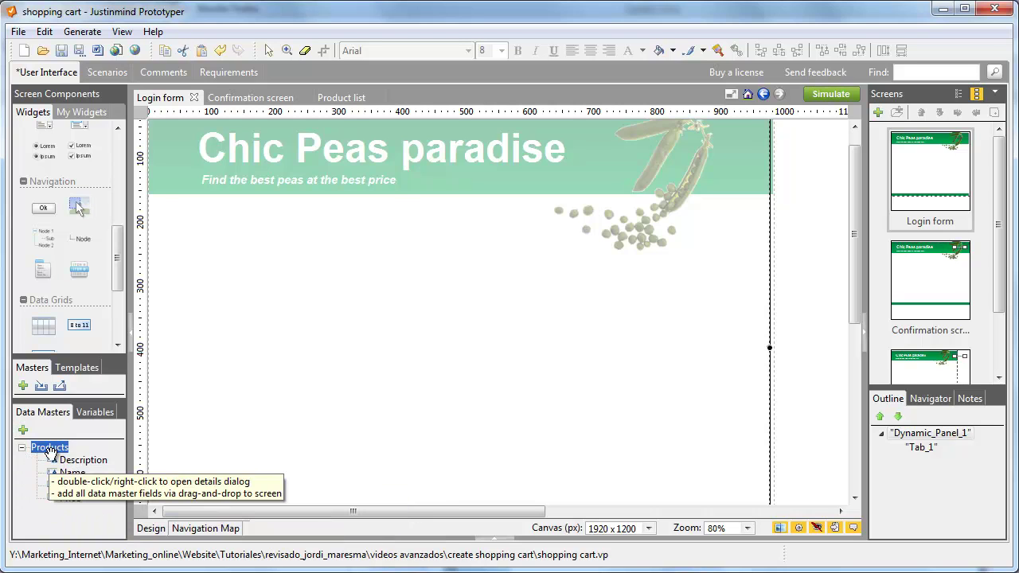
{"action": "left_click_drag", "start_coordinate": [139, 408], "coordinate": [208, 278]}
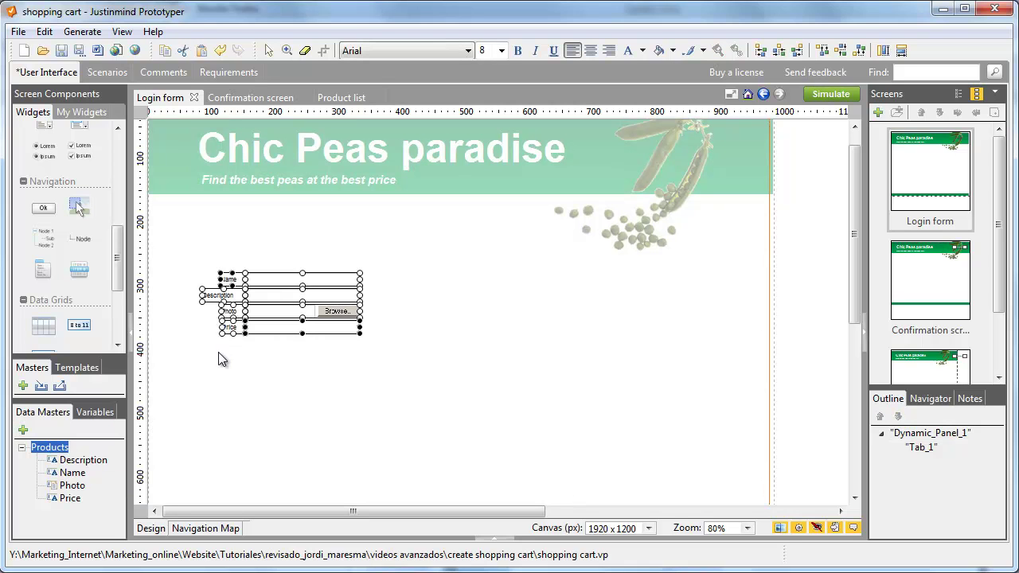
{"action": "left_click", "coordinate": [219, 381]}
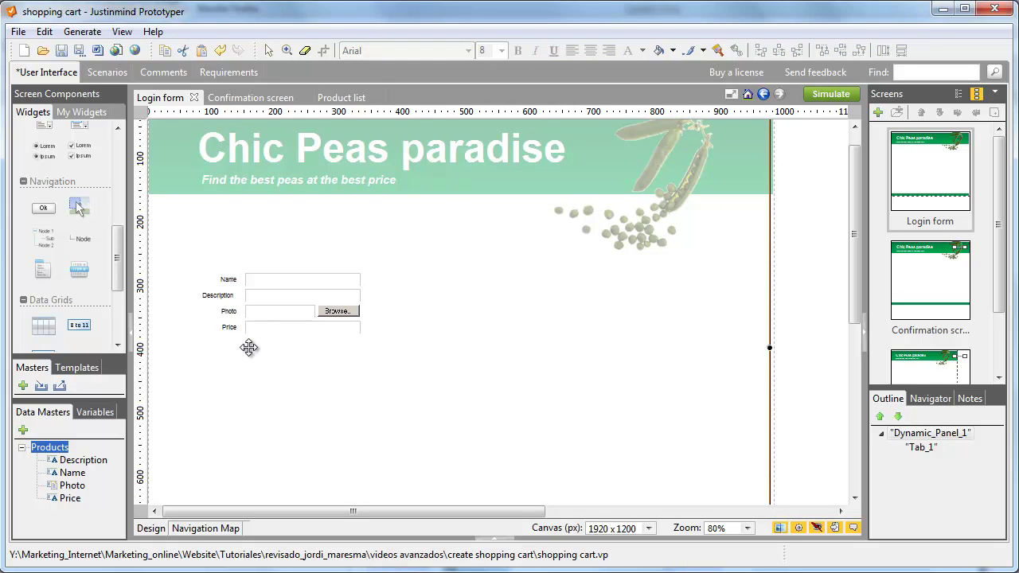
Create the Name, Description, Photo and Price variables in the Variables panel.
{"action": "left_click", "coordinate": [94, 412]}
{"action": "left_click", "coordinate": [23, 430]}
{"action": "type", "text": "Name"}
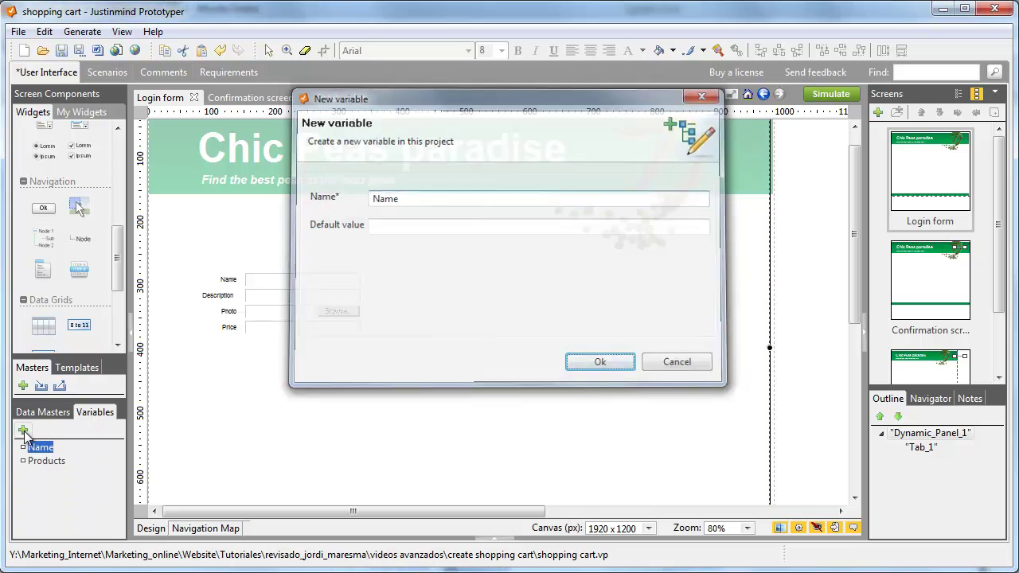
{"action": "left_click", "coordinate": [23, 429]}
{"action": "type", "text": "Description"}
{"action": "key", "text": "Return"}
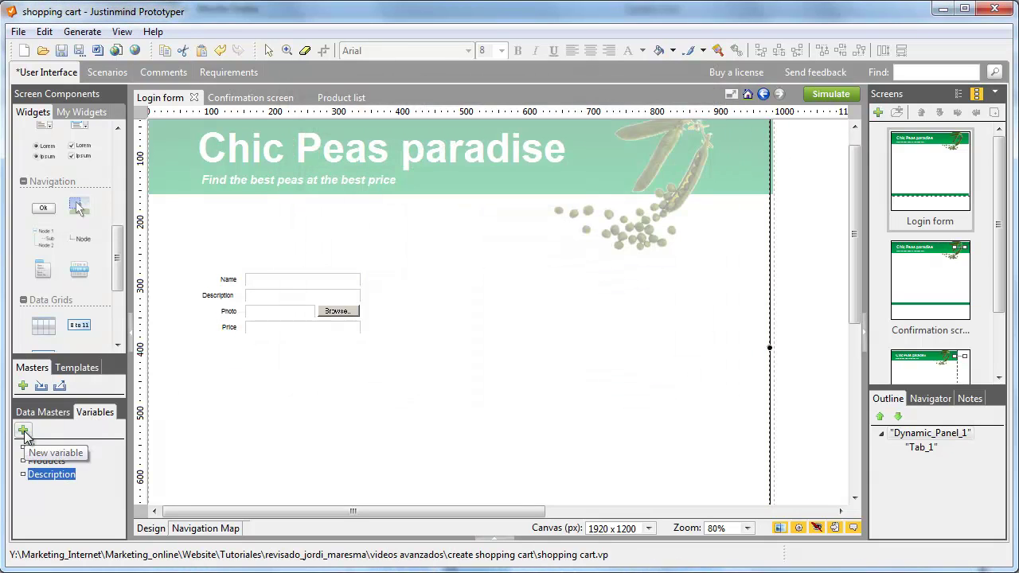
{"action": "left_click", "coordinate": [23, 429]}
{"action": "type", "text": "Photo"}
{"action": "key", "text": "Return"}
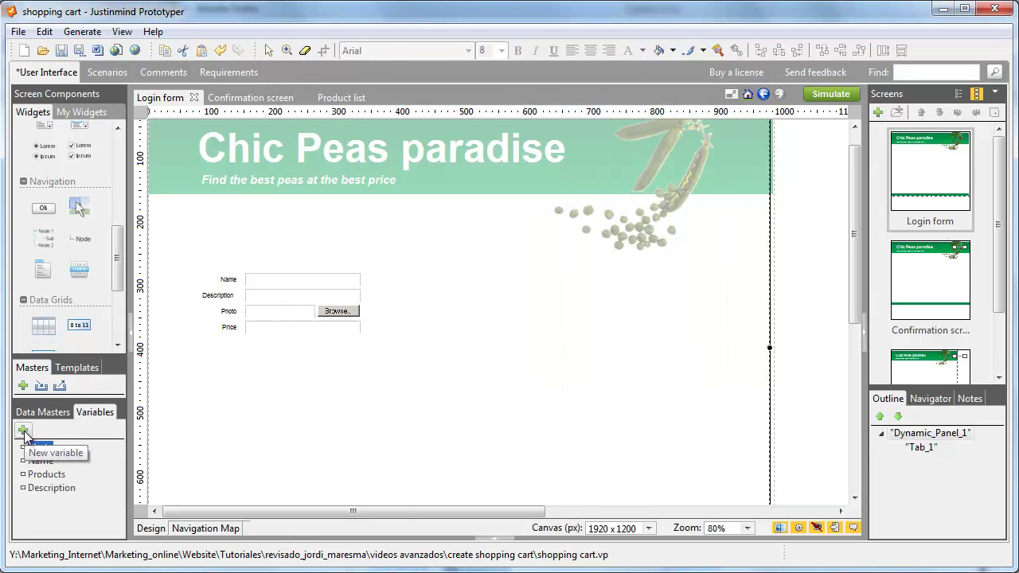
{"action": "left_click", "coordinate": [24, 430]}
{"action": "type", "text": "Price"}
{"action": "key", "text": "Return"}
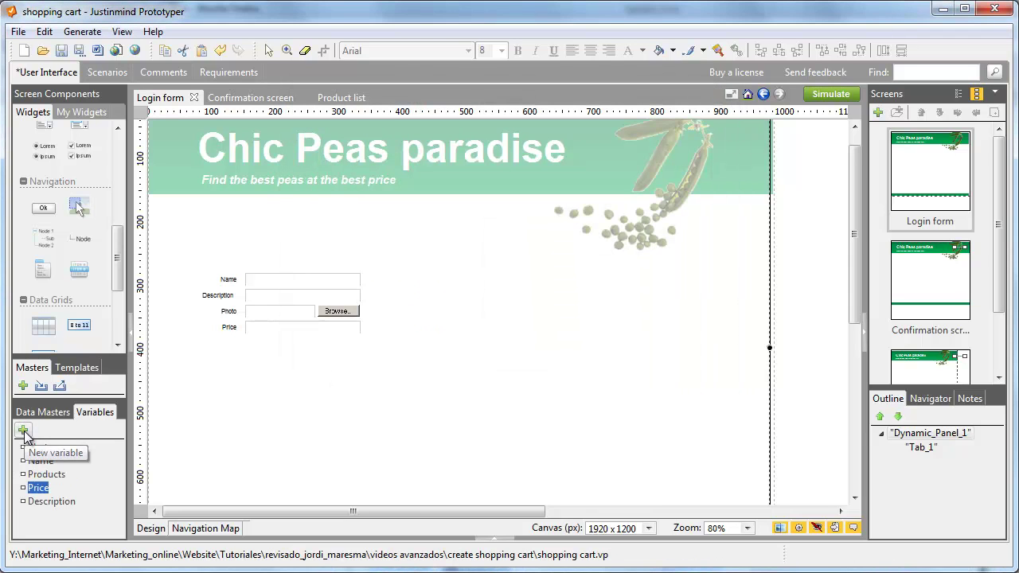
Bind the Name and Description inputs to their variables, then check all four fields' saving interactions.
{"action": "left_click_drag", "start_coordinate": [266, 282], "coordinate": [63, 506]}
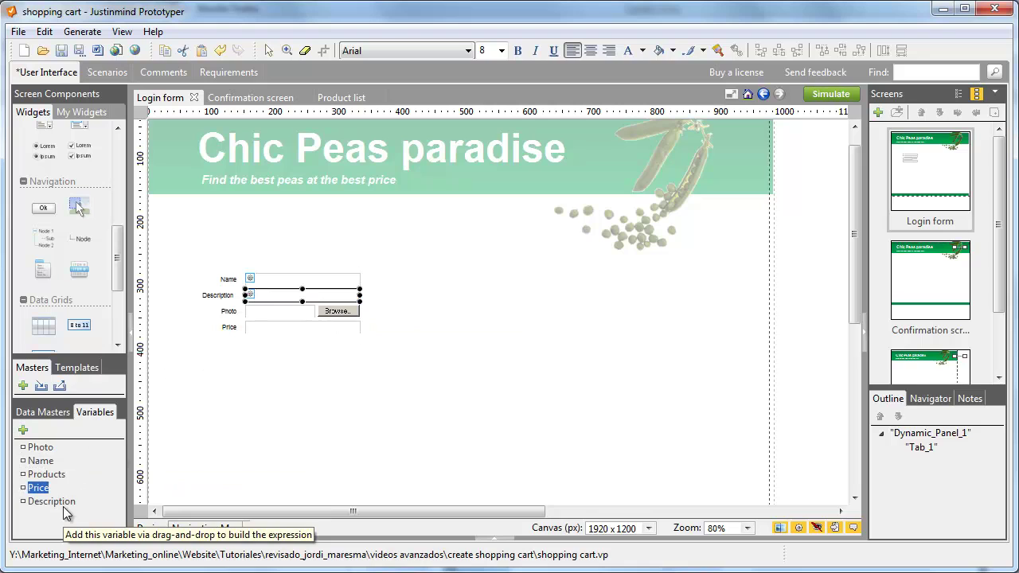
{"action": "left_click_drag", "start_coordinate": [263, 311], "coordinate": [39, 488]}
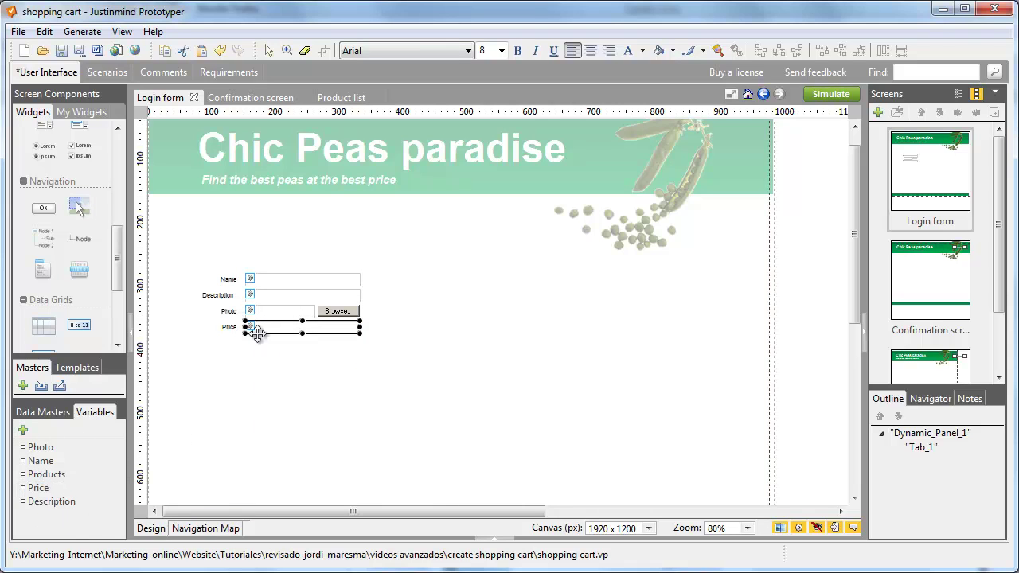
{"action": "left_click", "coordinate": [215, 490]}
{"action": "scroll", "coordinate": [274, 249], "scroll_direction": "down", "scroll_amount": 3}
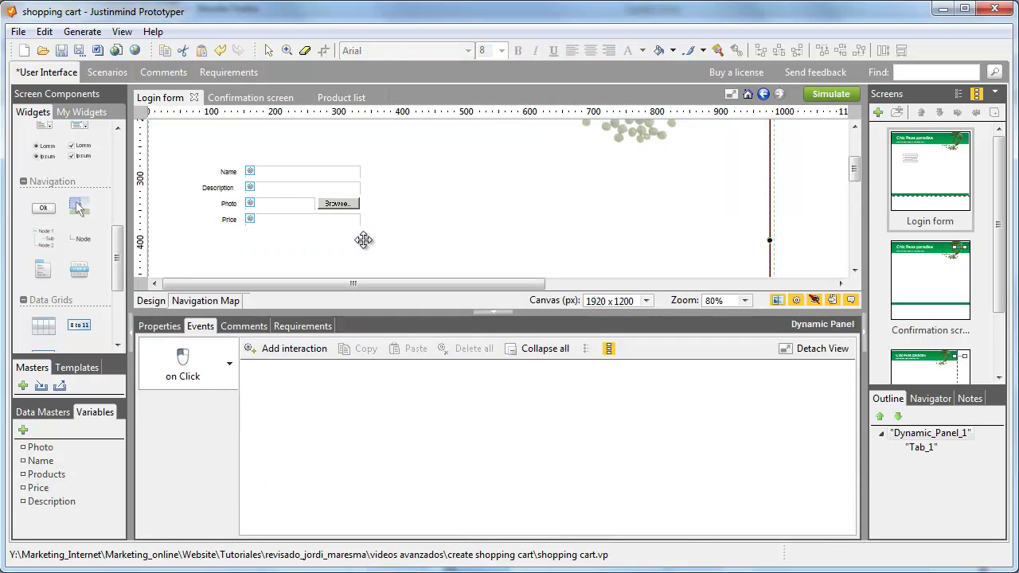
{"action": "left_click", "coordinate": [354, 220]}
{"action": "left_click", "coordinate": [286, 204]}
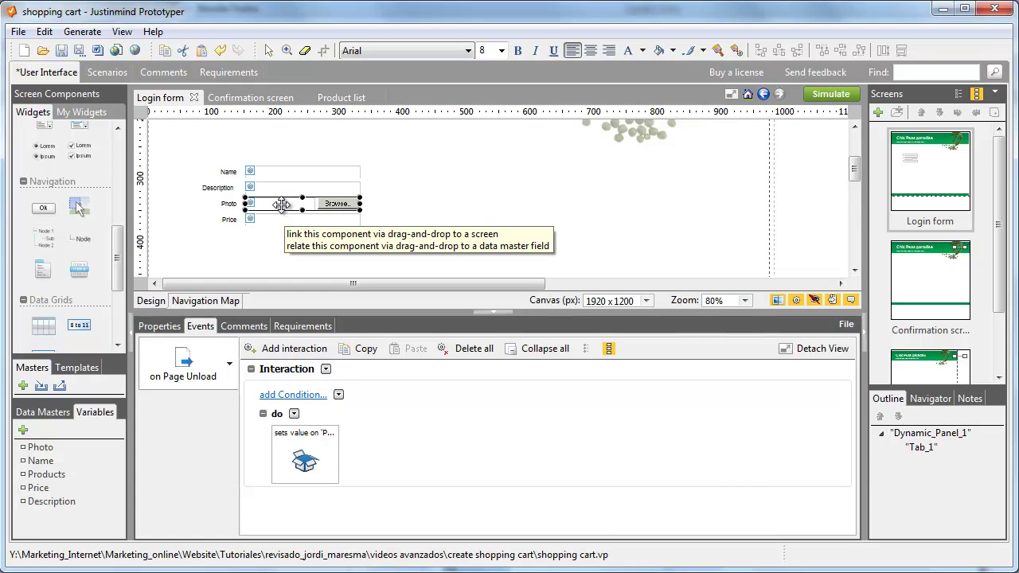
{"action": "left_click", "coordinate": [285, 188]}
{"action": "left_click", "coordinate": [287, 172]}
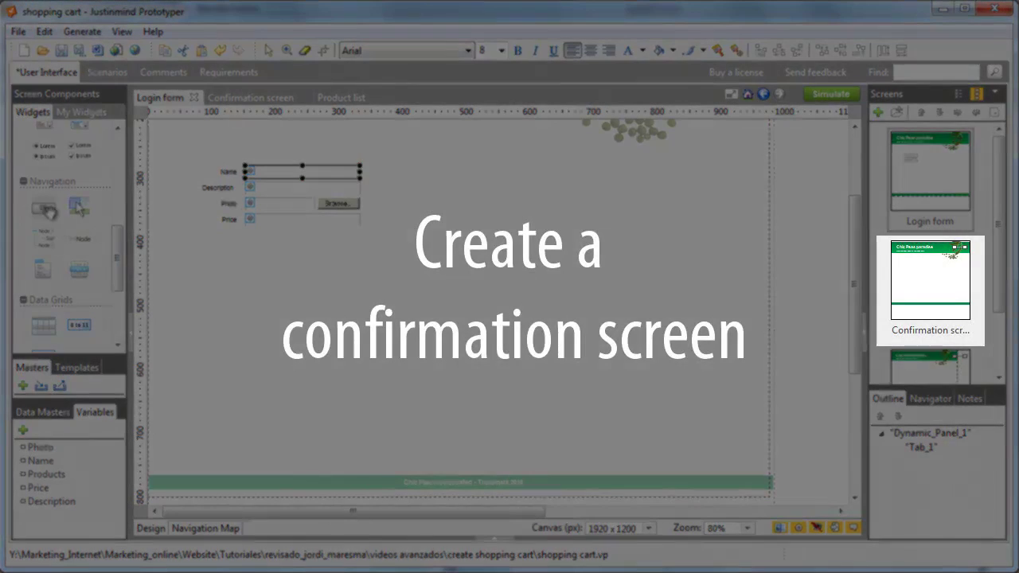
Add a button under the Login form and a bold 16-point label on the Confirmation screen.
{"action": "left_click_drag", "start_coordinate": [80, 210], "coordinate": [937, 276]}
{"action": "double_click", "coordinate": [937, 274]}
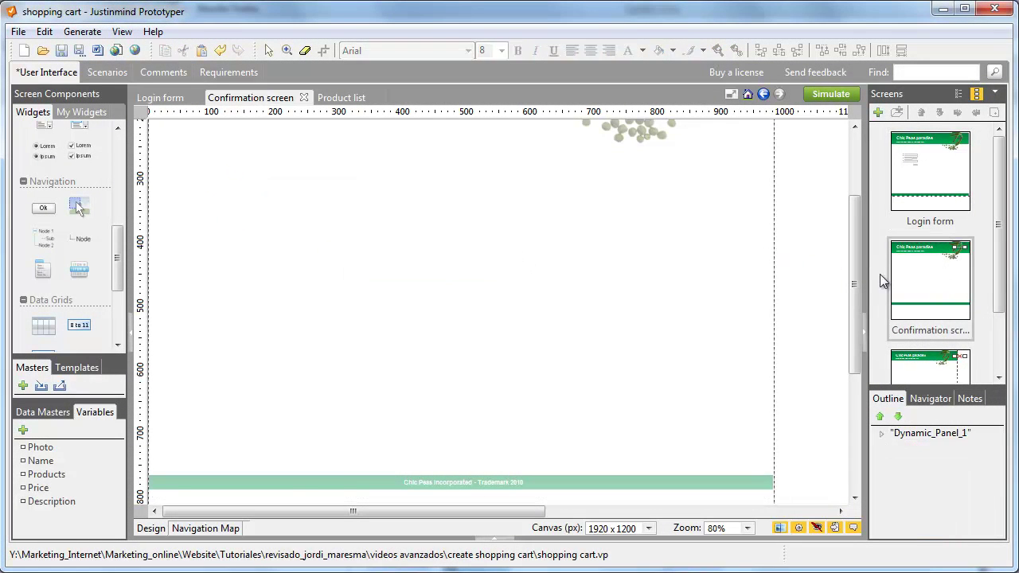
{"action": "scroll", "coordinate": [68, 239], "scroll_direction": "up", "scroll_amount": 5}
{"action": "left_click_drag", "start_coordinate": [43, 159], "coordinate": [241, 218]}
{"action": "left_click", "coordinate": [501, 50]}
{"action": "left_click", "coordinate": [482, 80]}
{"action": "left_click", "coordinate": [518, 50]}
Duplicate the label into four stacked labels and place the Confirm button beneath them.
{"action": "key", "text": "ctrl+c"}
{"action": "key", "text": "ctrl+v"}
{"action": "key", "text": "ctrl+v"}
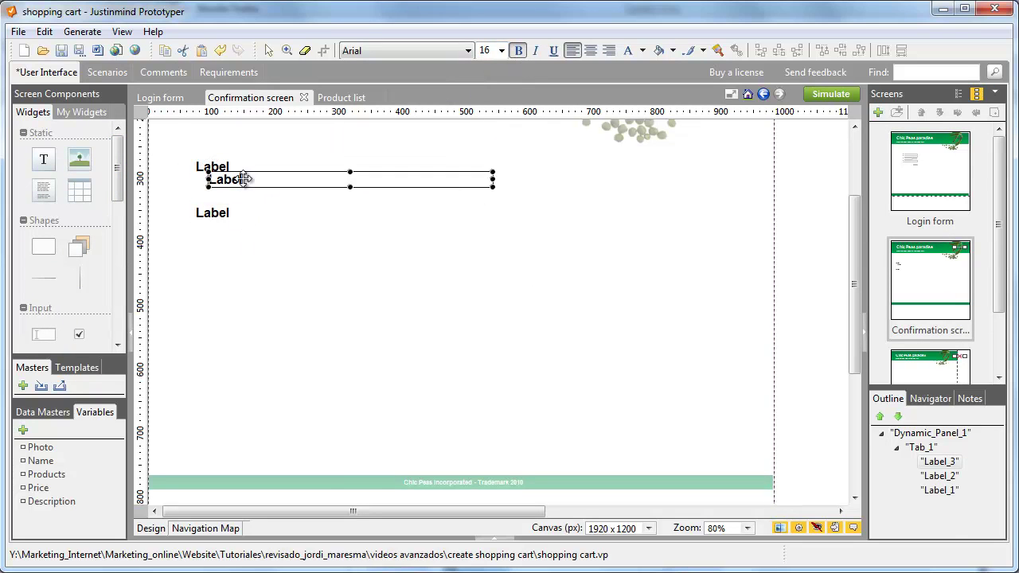
{"action": "left_click_drag", "start_coordinate": [246, 179], "coordinate": [256, 316]}
{"action": "key", "text": "ctrl+v"}
{"action": "left_click", "coordinate": [276, 368]}
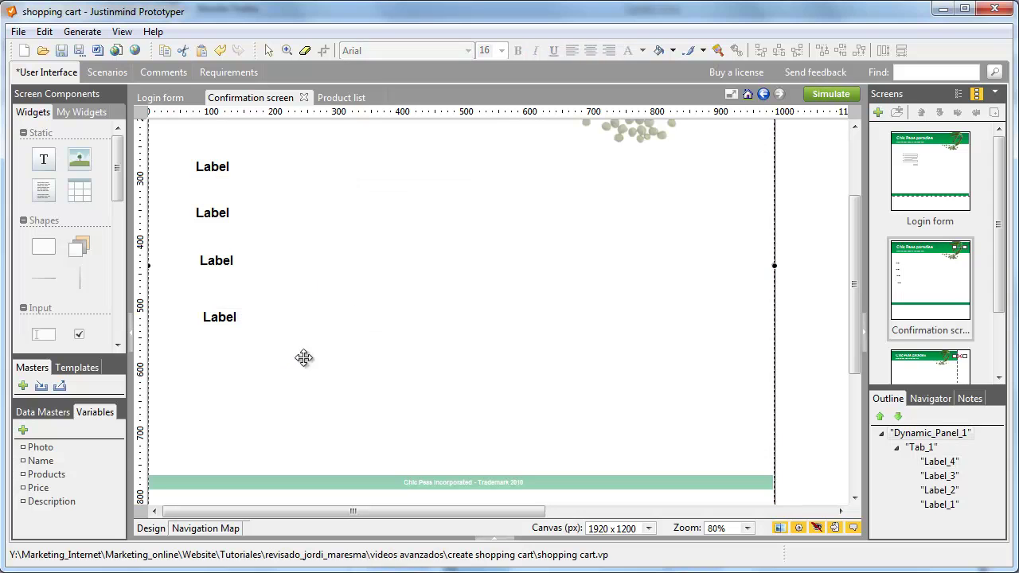
{"action": "scroll", "coordinate": [109, 186], "scroll_direction": "down", "scroll_amount": 5}
{"action": "left_click_drag", "start_coordinate": [77, 296], "coordinate": [213, 357]}
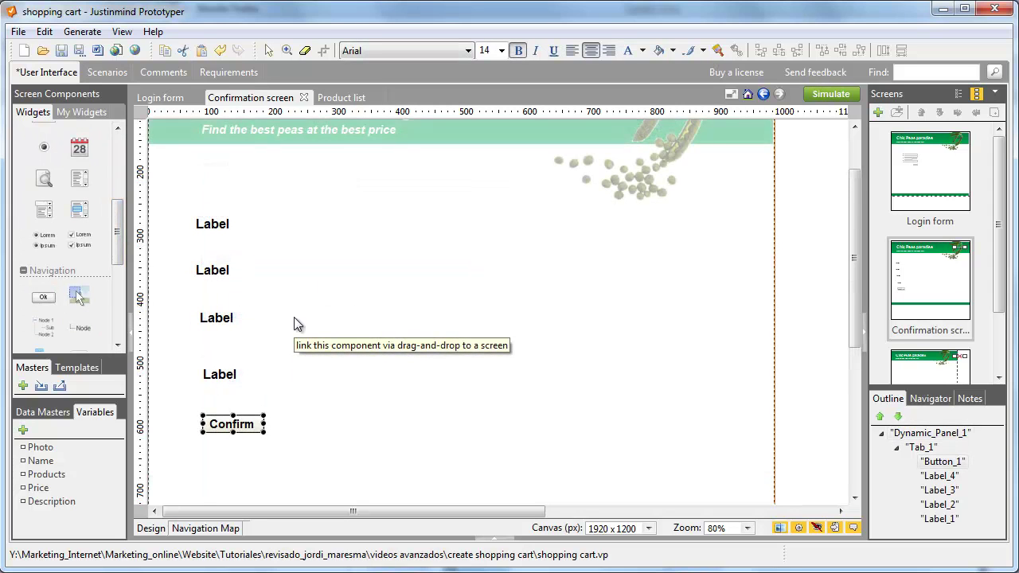
Bind the four labels to the Name, Description, Photo and Price variables.
{"action": "left_click_drag", "start_coordinate": [41, 460], "coordinate": [213, 223]}
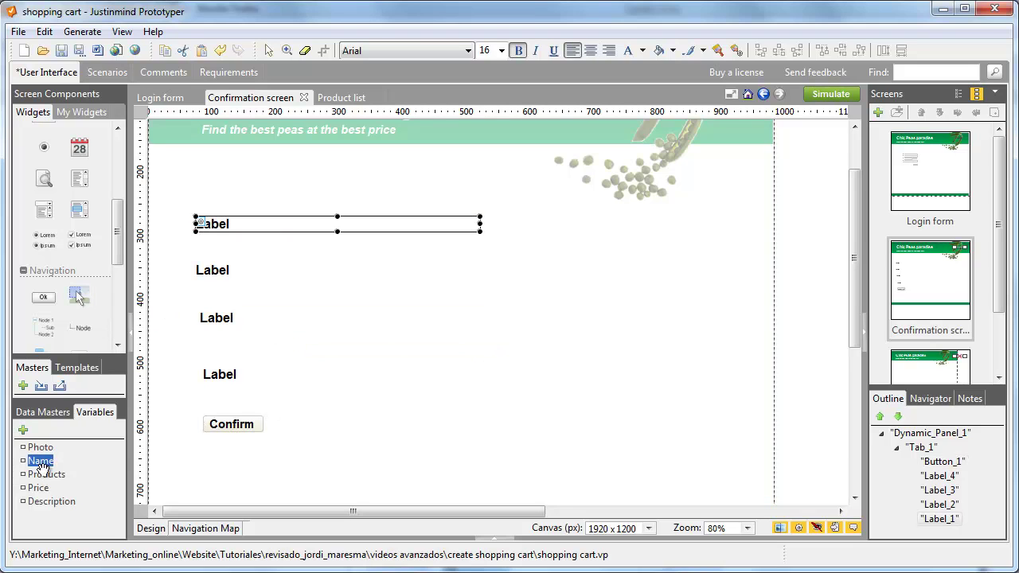
{"action": "left_click_drag", "start_coordinate": [51, 502], "coordinate": [211, 271]}
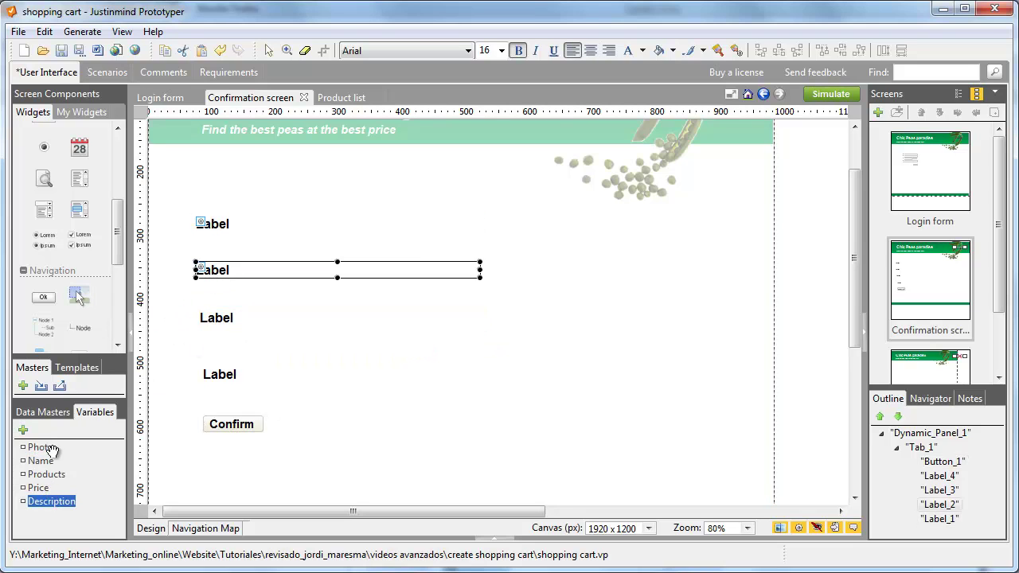
{"action": "left_click_drag", "start_coordinate": [51, 451], "coordinate": [230, 322]}
{"action": "left_click_drag", "start_coordinate": [38, 488], "coordinate": [221, 382]}
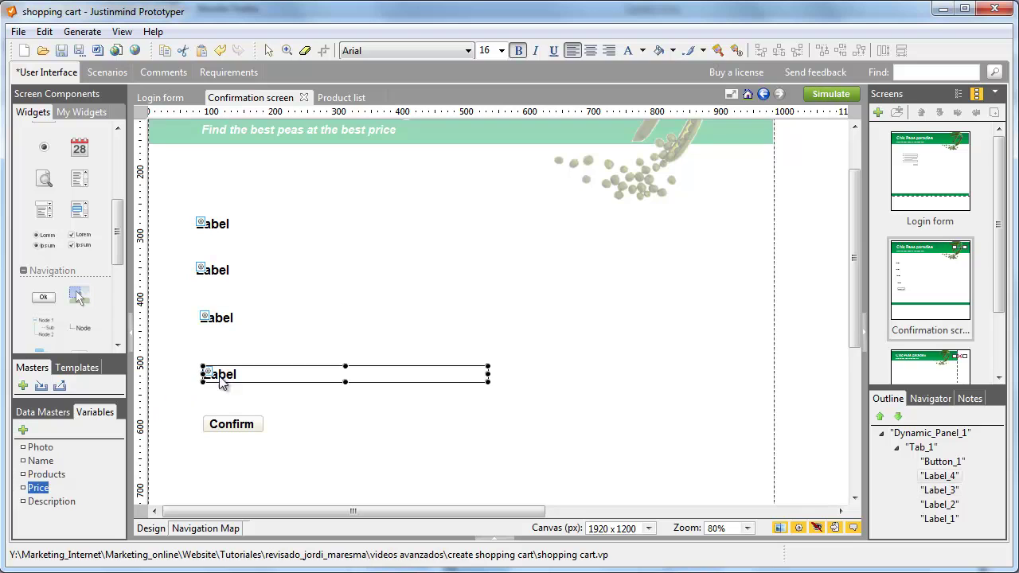
{"action": "scroll", "coordinate": [229, 422], "scroll_direction": "down", "scroll_amount": 5}
Add an on-click DataMaster New action to Confirm, filling Products fields from Label_1–Label_4.
{"action": "left_click", "coordinate": [230, 138]}
{"action": "left_click", "coordinate": [270, 539]}
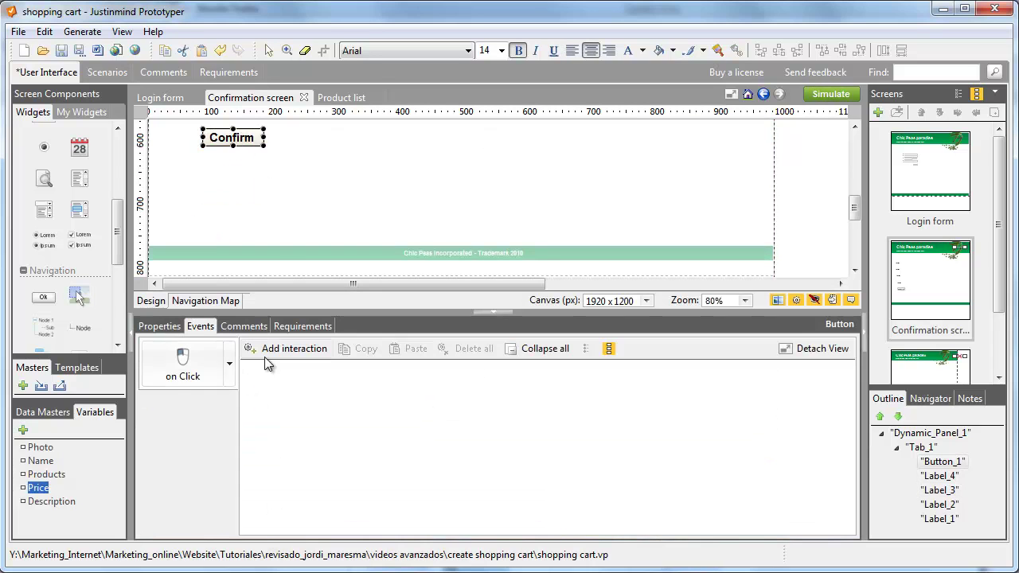
{"action": "left_click", "coordinate": [267, 358]}
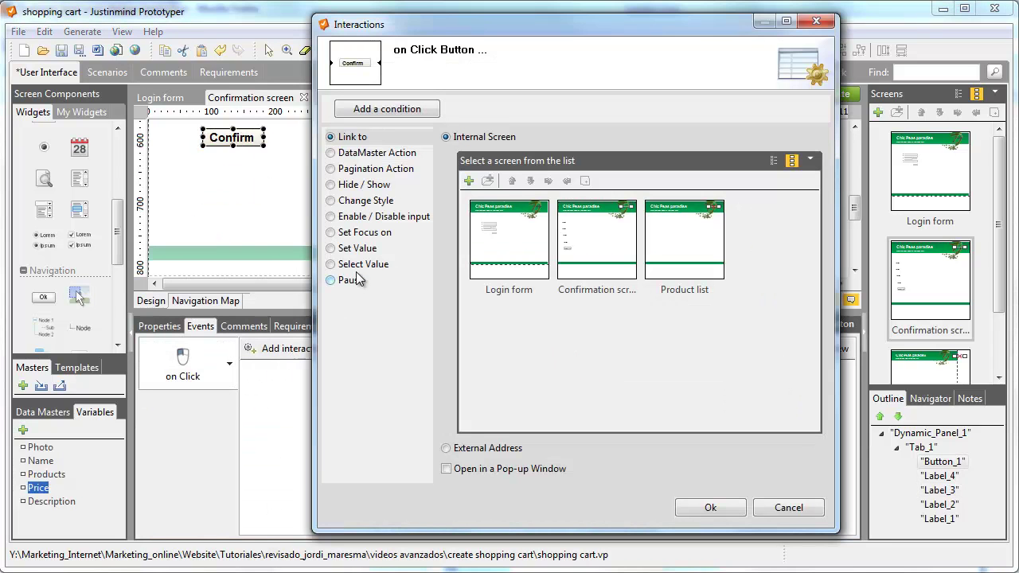
{"action": "left_click", "coordinate": [331, 154]}
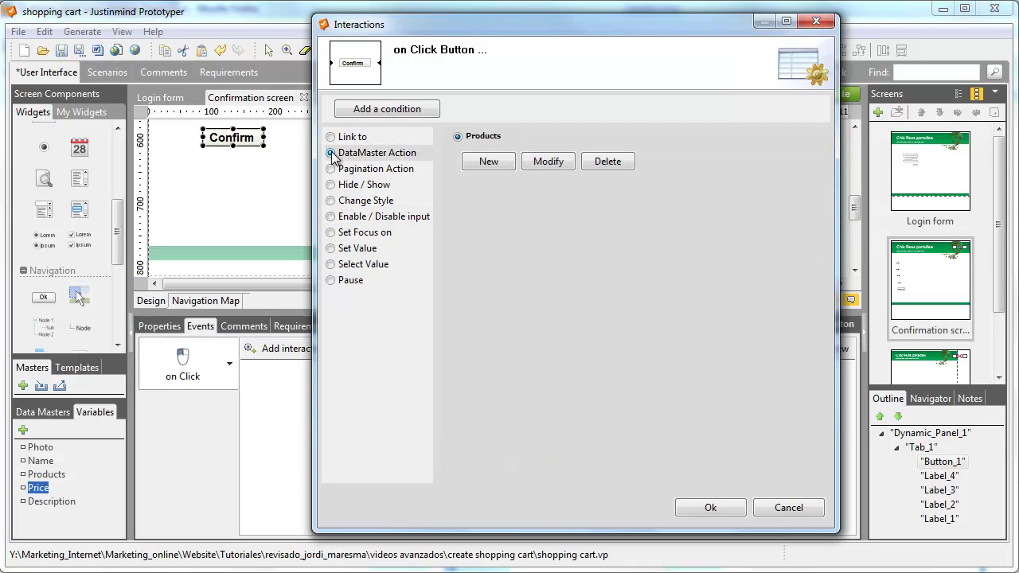
{"action": "left_click", "coordinate": [487, 162]}
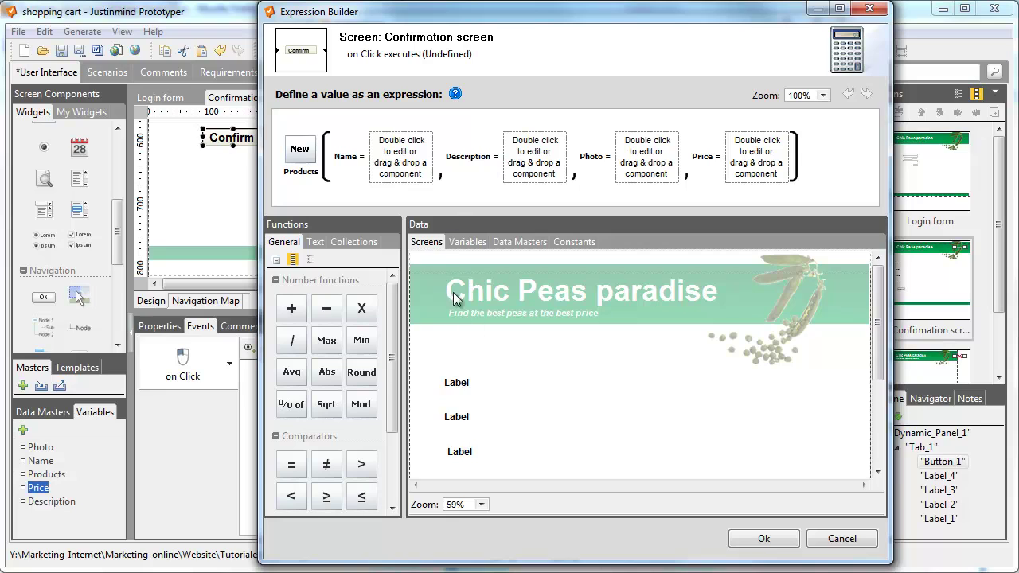
{"action": "left_click", "coordinate": [458, 384]}
{"action": "left_click_drag", "start_coordinate": [455, 361], "coordinate": [400, 156]}
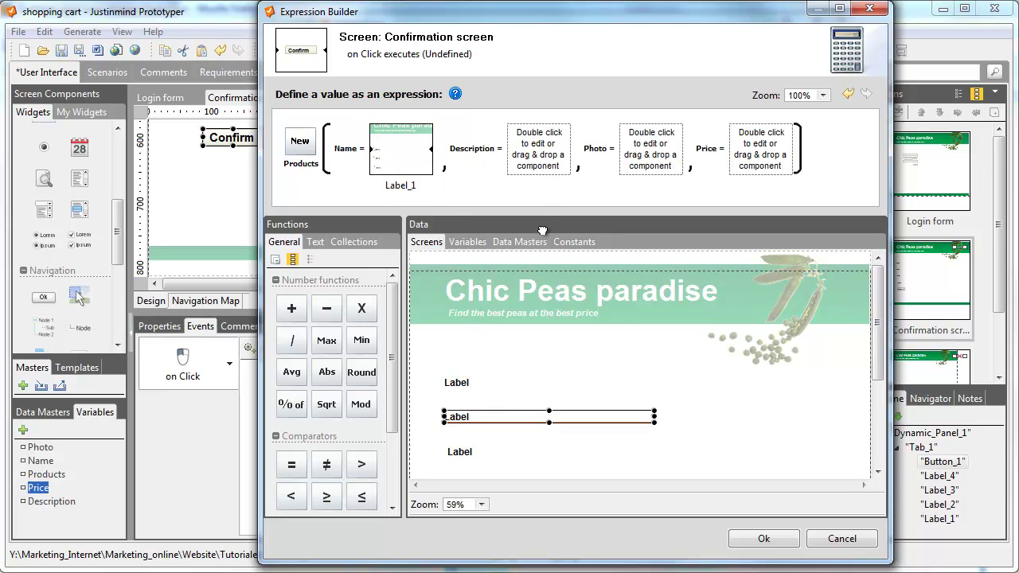
{"action": "left_click_drag", "start_coordinate": [542, 231], "coordinate": [537, 151]}
{"action": "left_click_drag", "start_coordinate": [460, 453], "coordinate": [648, 156]}
{"action": "left_click_drag", "start_coordinate": [878, 326], "coordinate": [877, 374]}
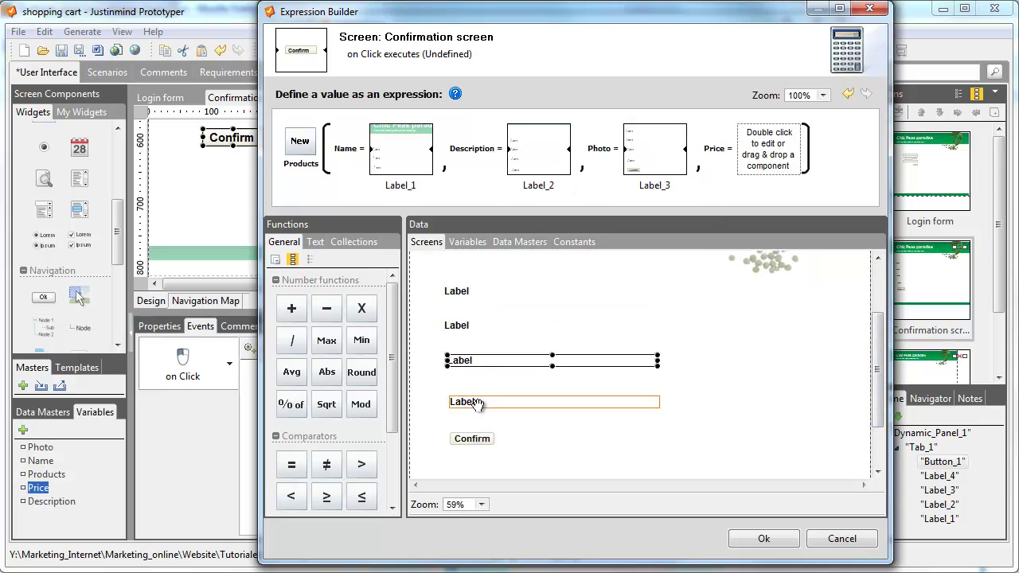
{"action": "left_click", "coordinate": [760, 539]}
{"action": "left_click", "coordinate": [712, 508]}
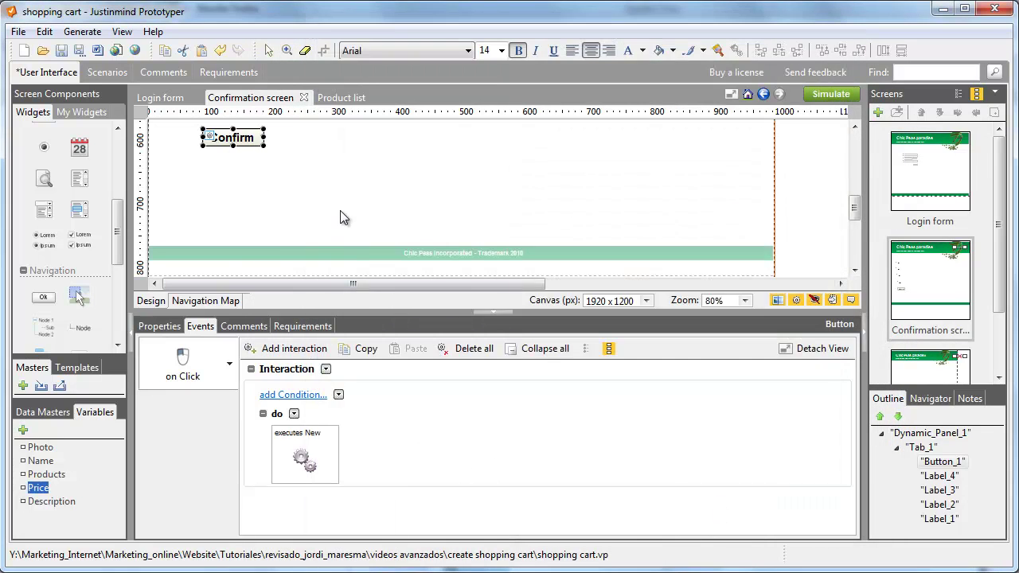
Place a Products data grid with all fields below the Product list header, then simulate from Login form.
{"action": "double_click", "coordinate": [929, 367]}
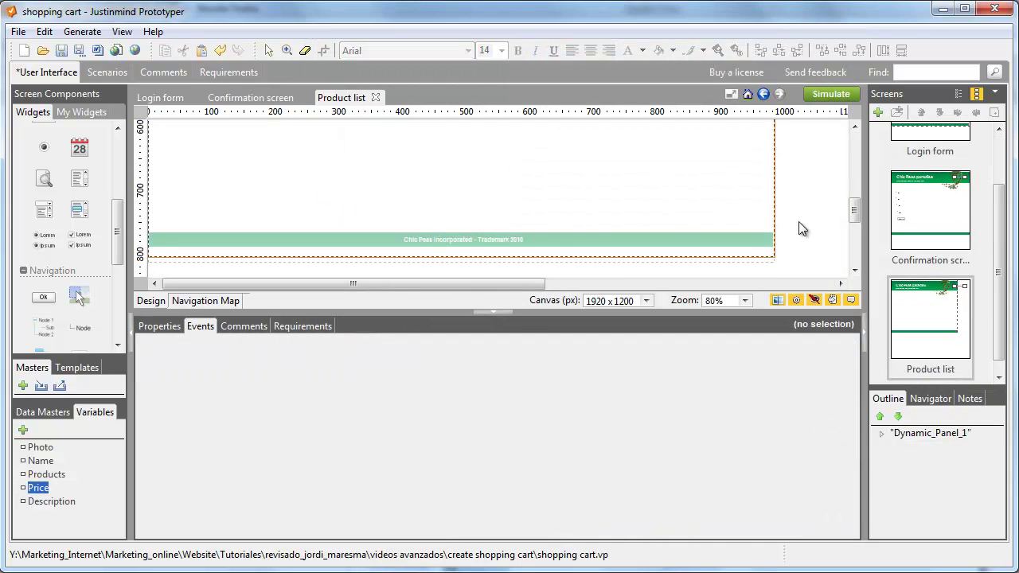
{"action": "scroll", "coordinate": [853, 181], "scroll_direction": "up", "scroll_amount": 5}
{"action": "left_click", "coordinate": [615, 311]}
{"action": "scroll", "coordinate": [616, 307], "scroll_direction": "up", "scroll_amount": 5}
{"action": "scroll", "coordinate": [120, 247], "scroll_direction": "down", "scroll_amount": 3}
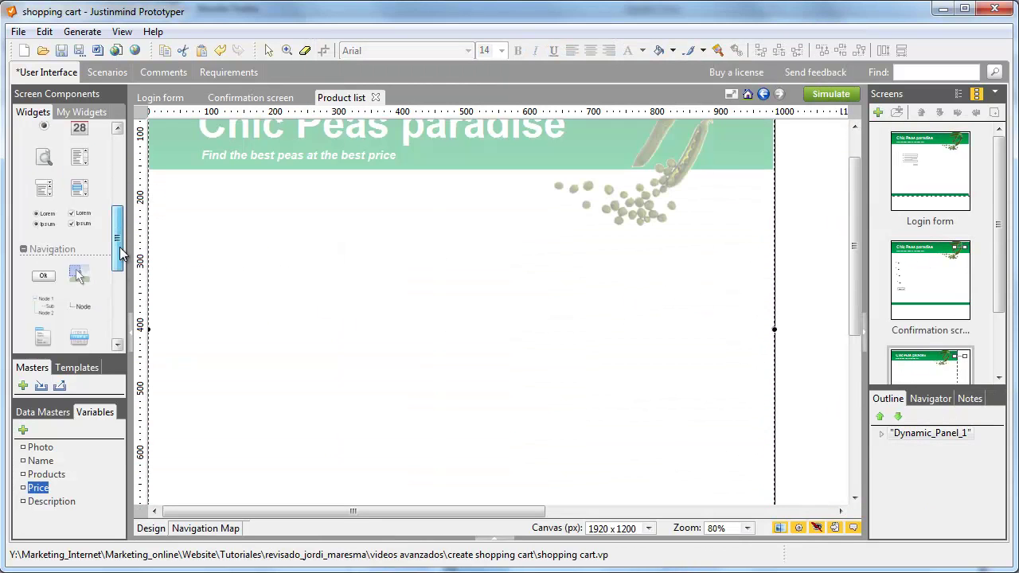
{"action": "double_click", "coordinate": [52, 274]}
{"action": "type", "text": "Product list"}
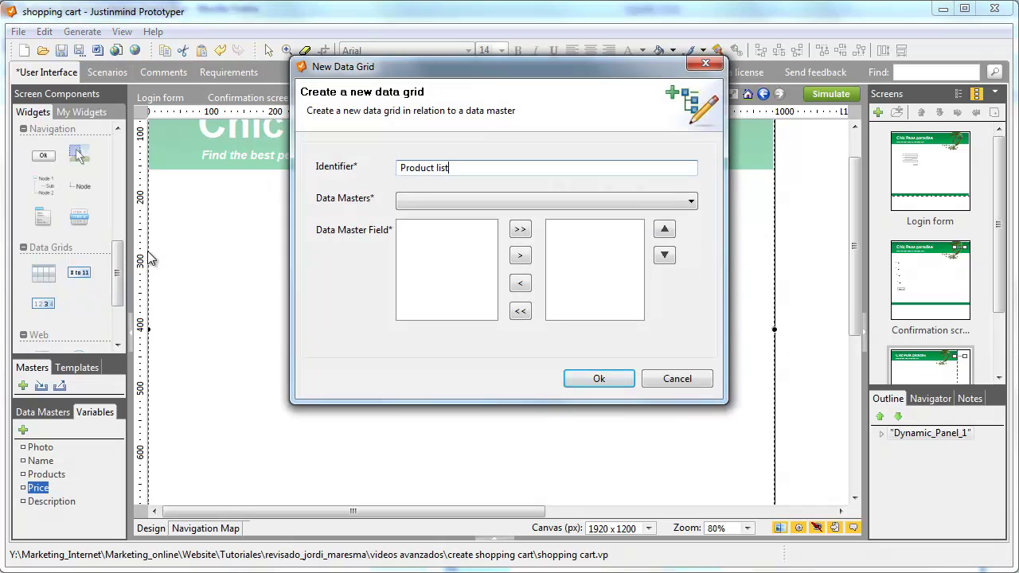
{"action": "left_click", "coordinate": [429, 201]}
{"action": "left_click", "coordinate": [478, 216]}
{"action": "left_click", "coordinate": [520, 230]}
{"action": "left_click", "coordinate": [599, 378]}
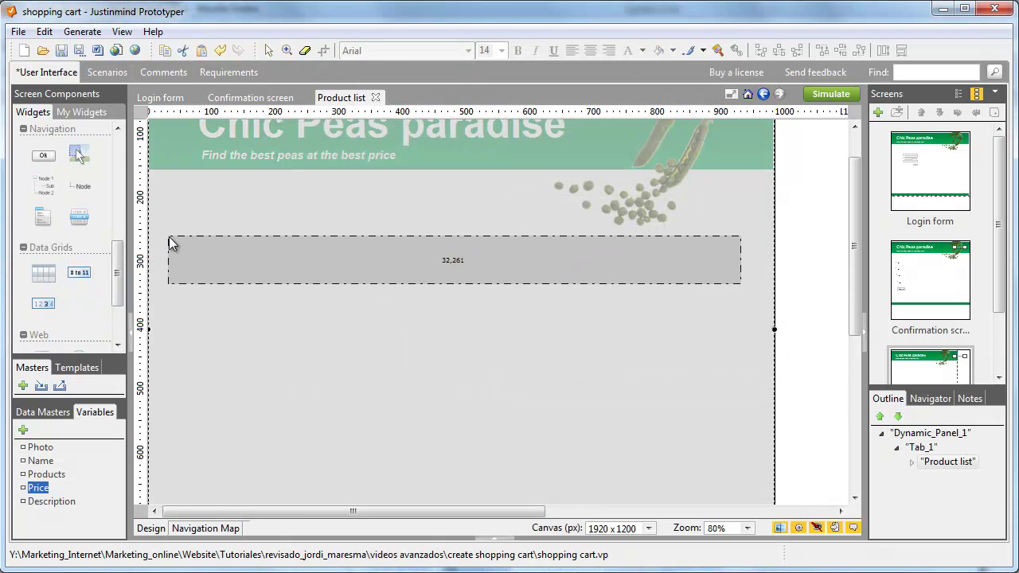
{"action": "left_click", "coordinate": [169, 236]}
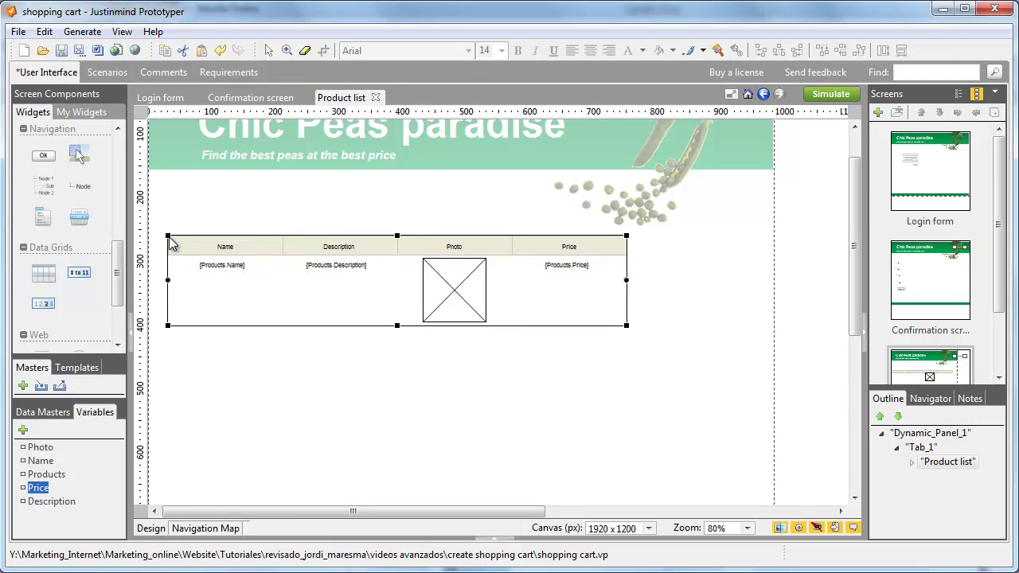
{"action": "double_click", "coordinate": [929, 171]}
{"action": "left_click", "coordinate": [831, 94]}
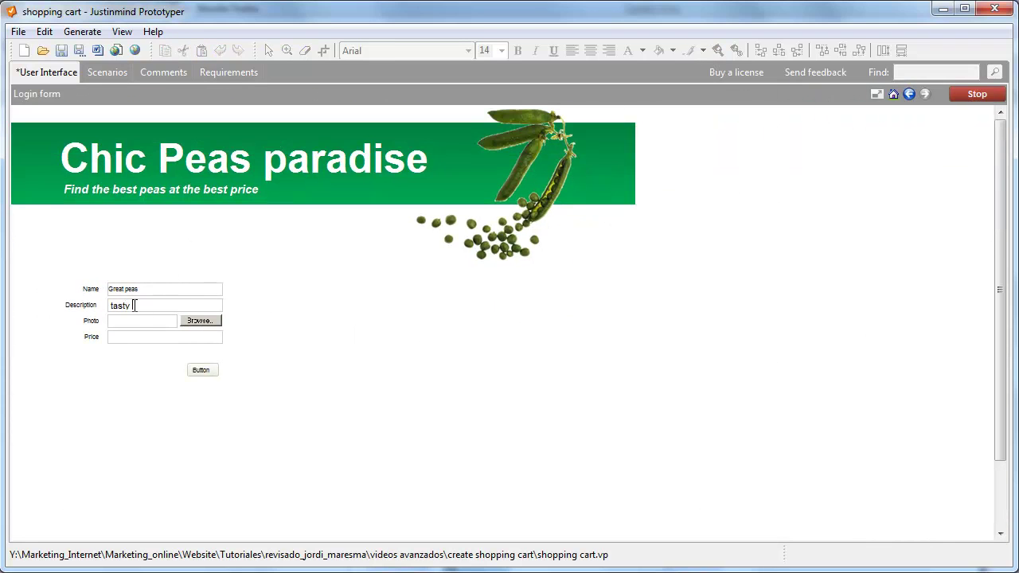
Attach the great peas photo, enter price 150, and submit the form.
{"action": "left_click", "coordinate": [199, 321]}
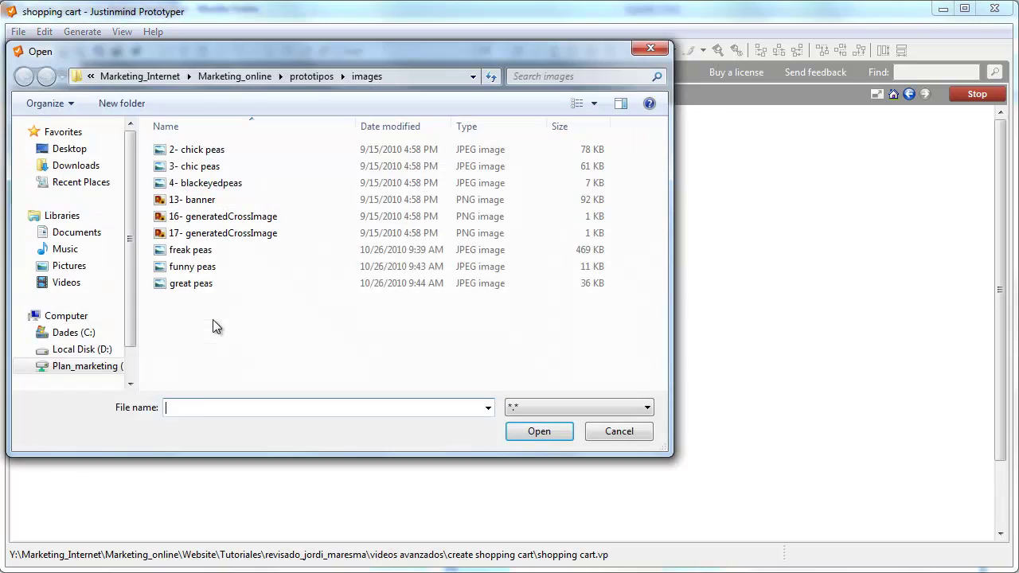
{"action": "left_click", "coordinate": [179, 284]}
{"action": "left_click", "coordinate": [534, 430]}
{"action": "left_click", "coordinate": [162, 336]}
{"action": "type", "text": "150"}
{"action": "left_click", "coordinate": [201, 369]}
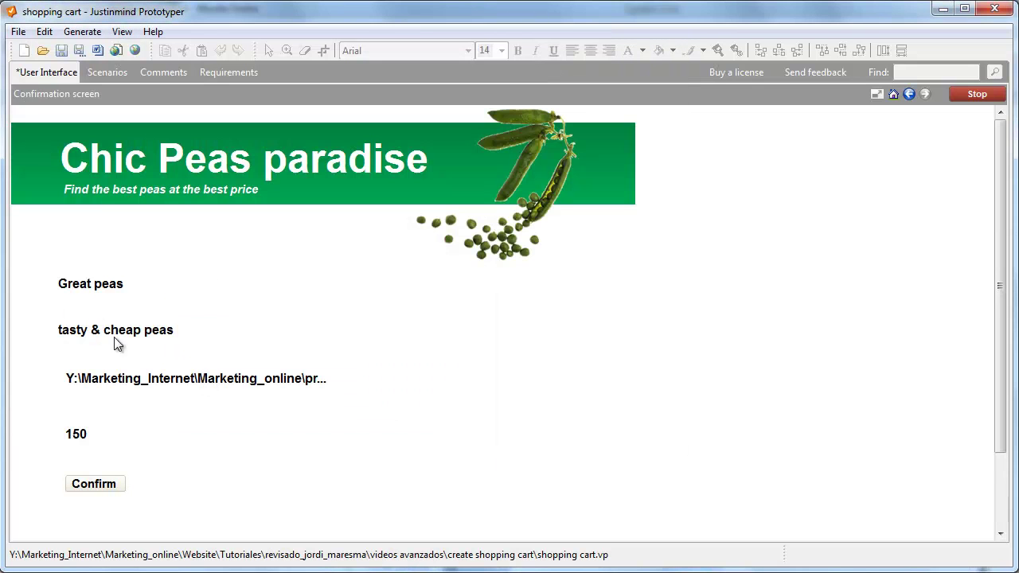